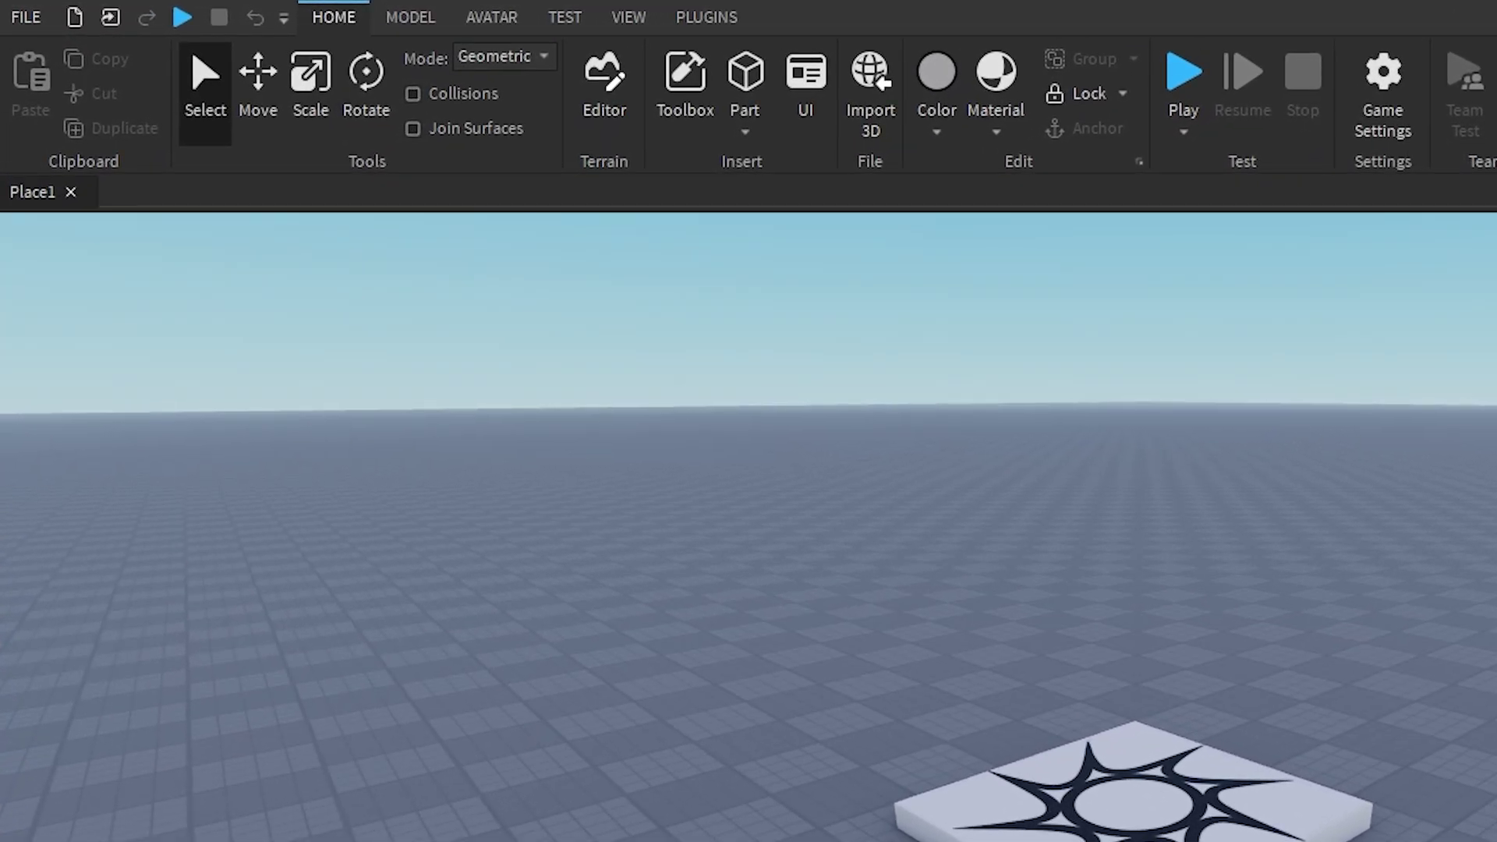
Insert a block part onto the baseplate near the spawn location.
click(616, 19)
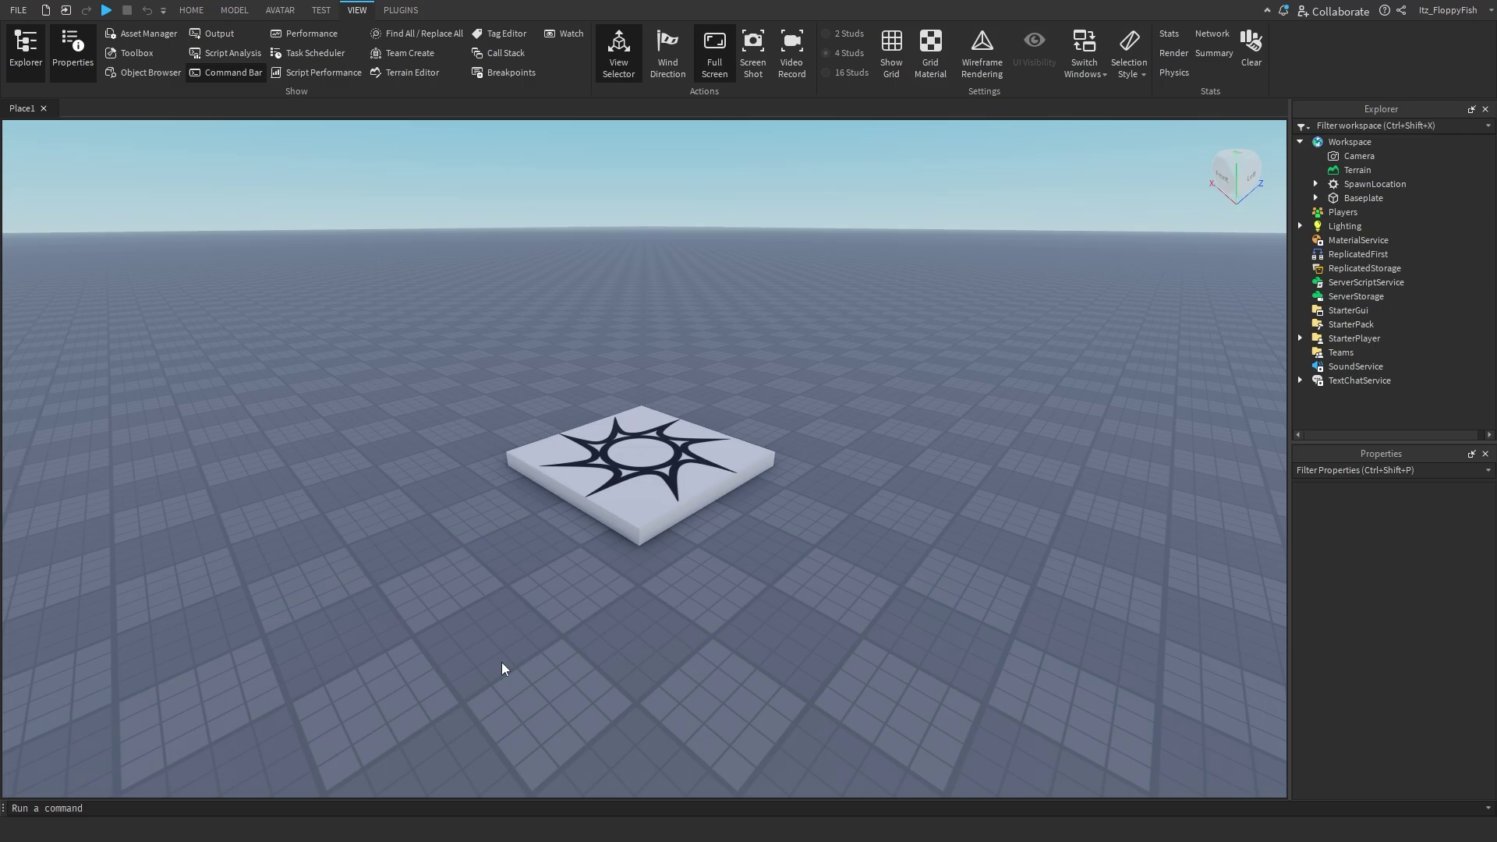
click(204, 11)
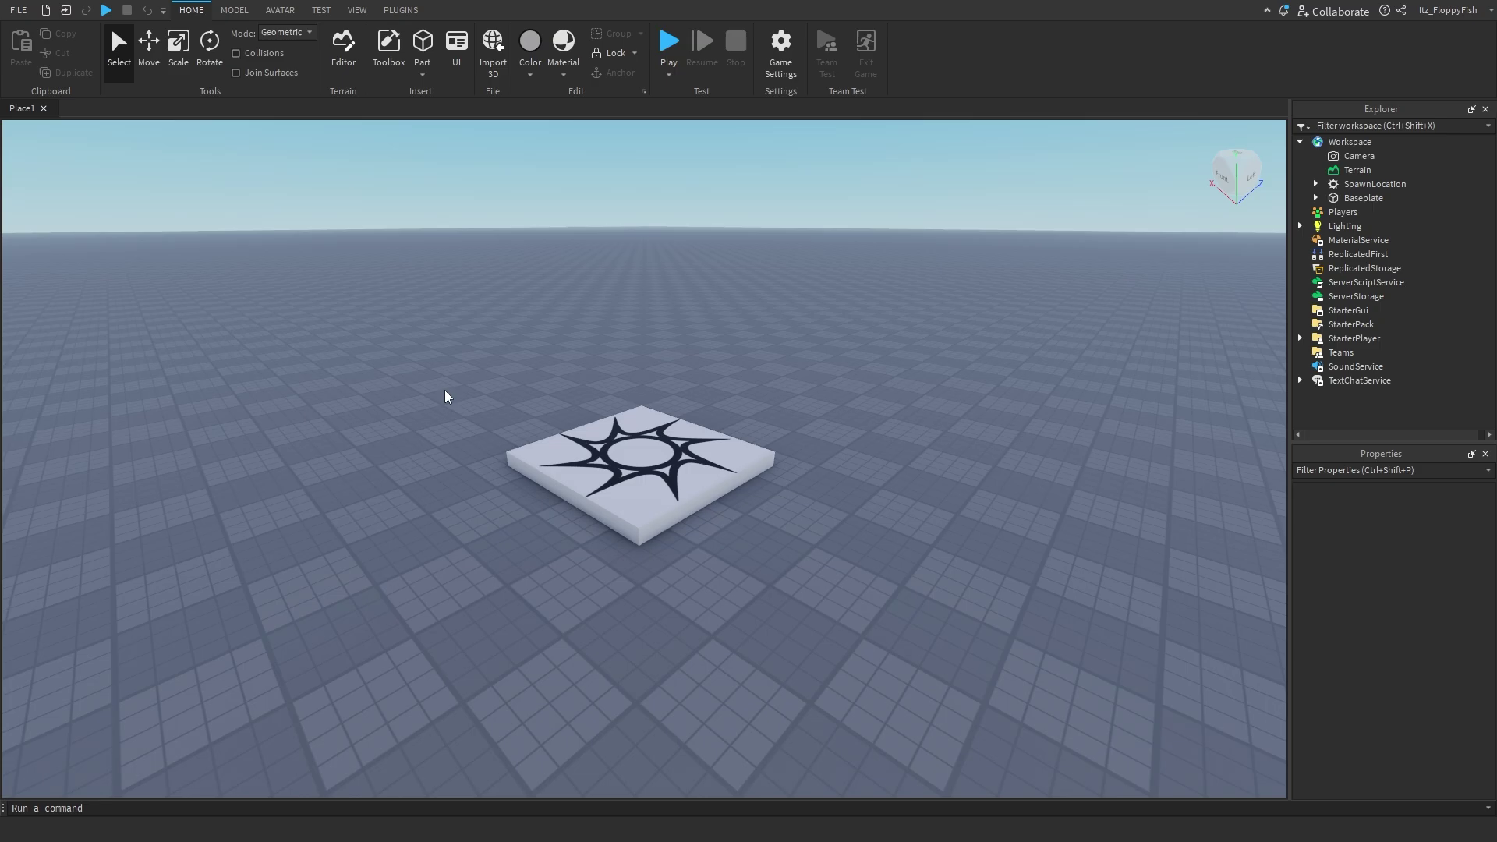
scroll(448, 397, up, 5)
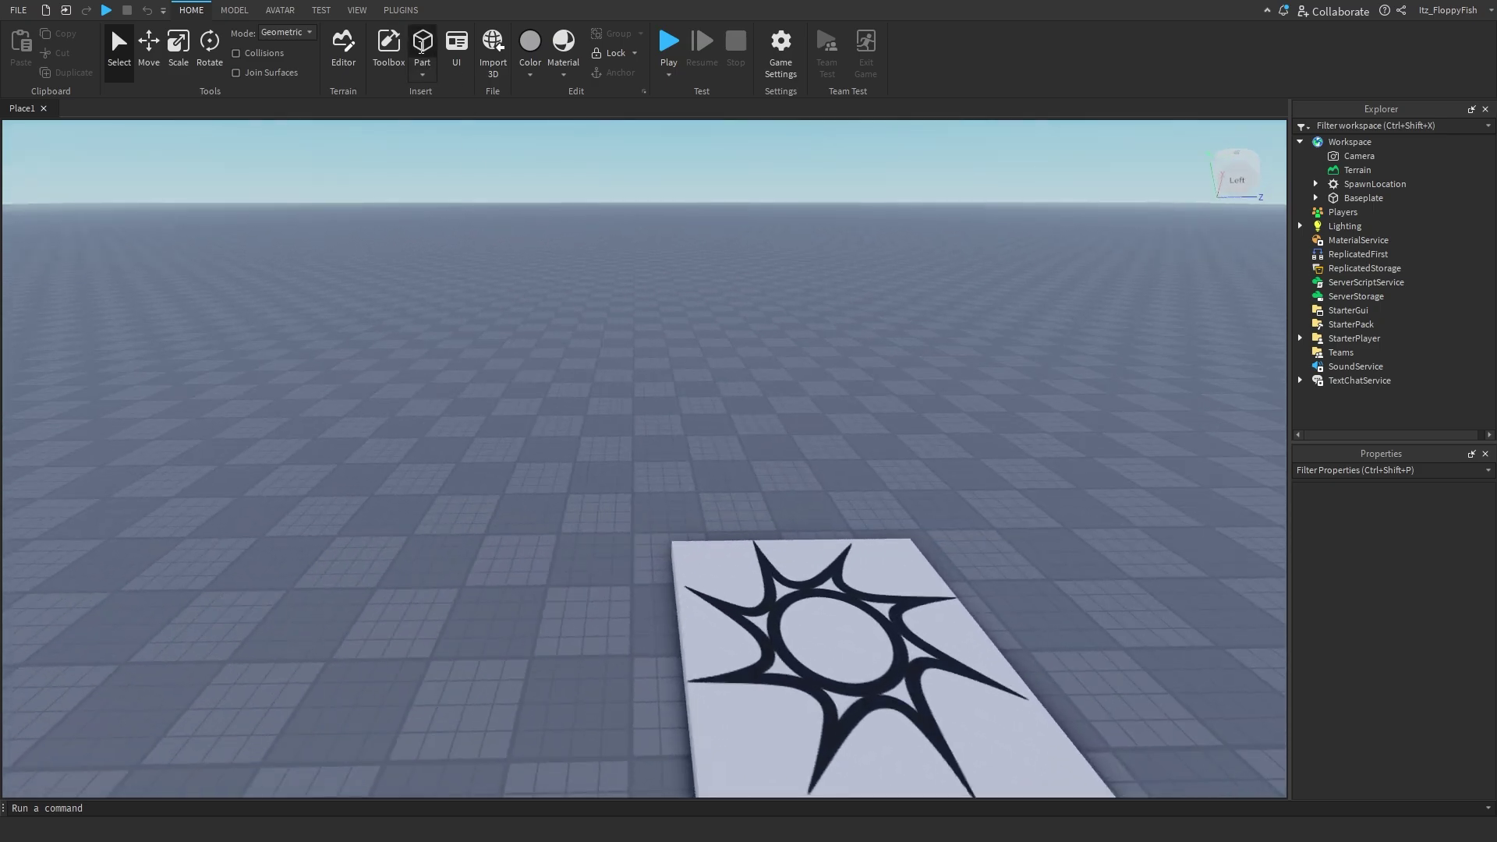
click(422, 43)
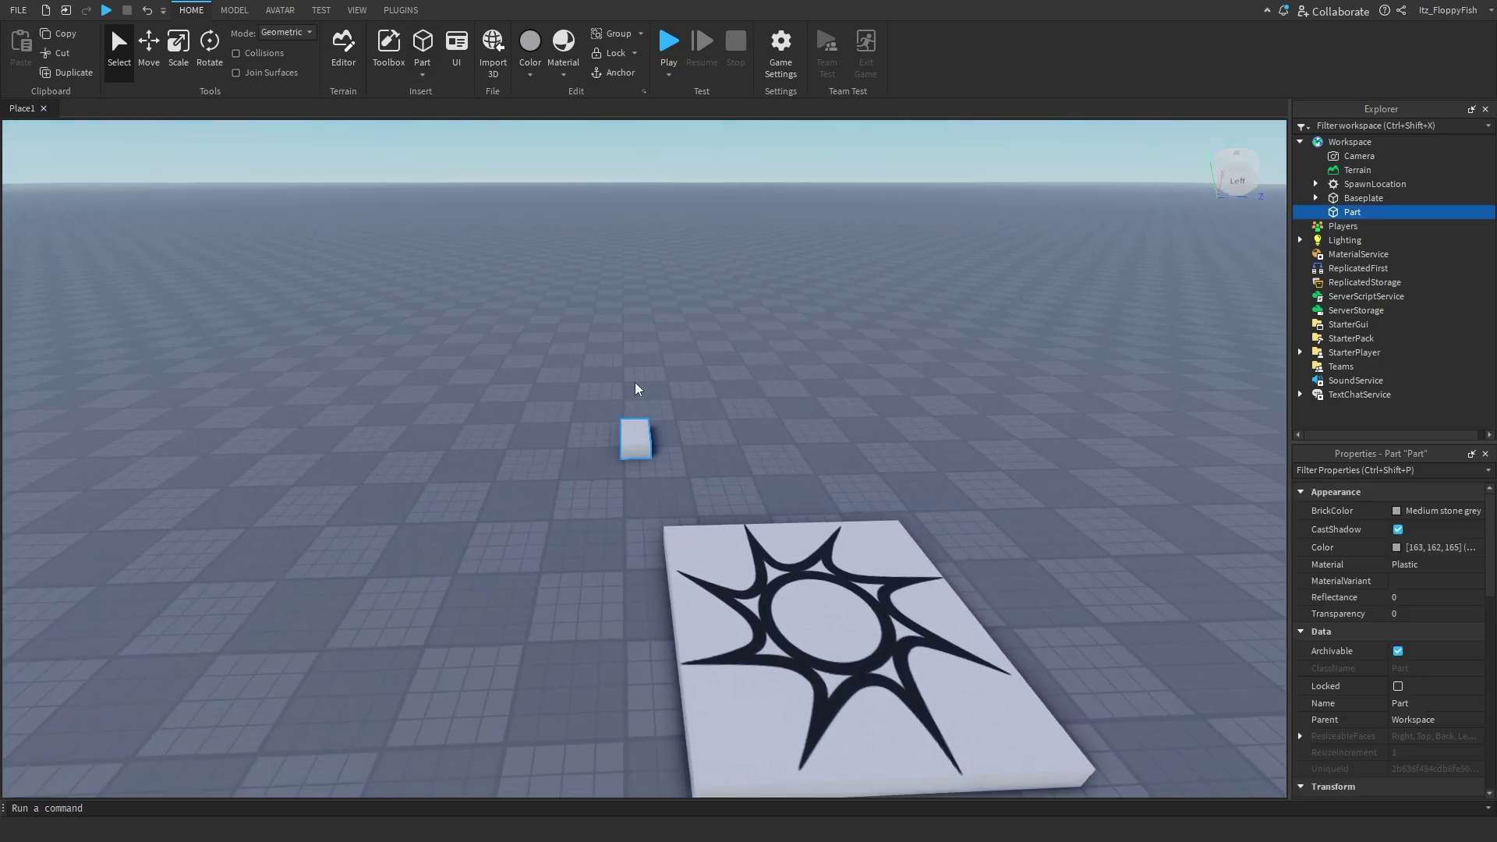
scroll(687, 397, up, 3)
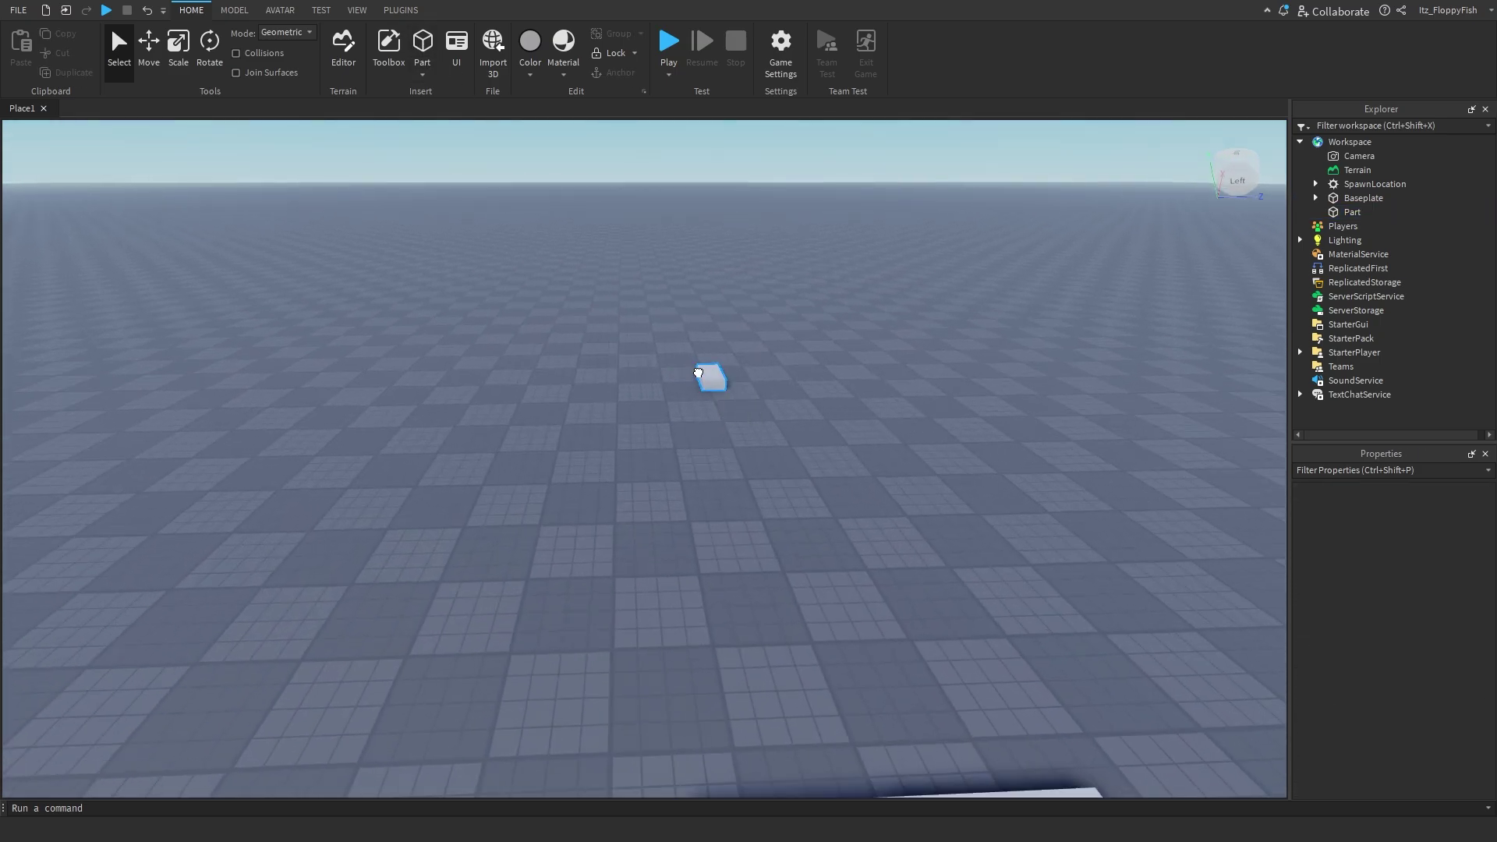
click(710, 379)
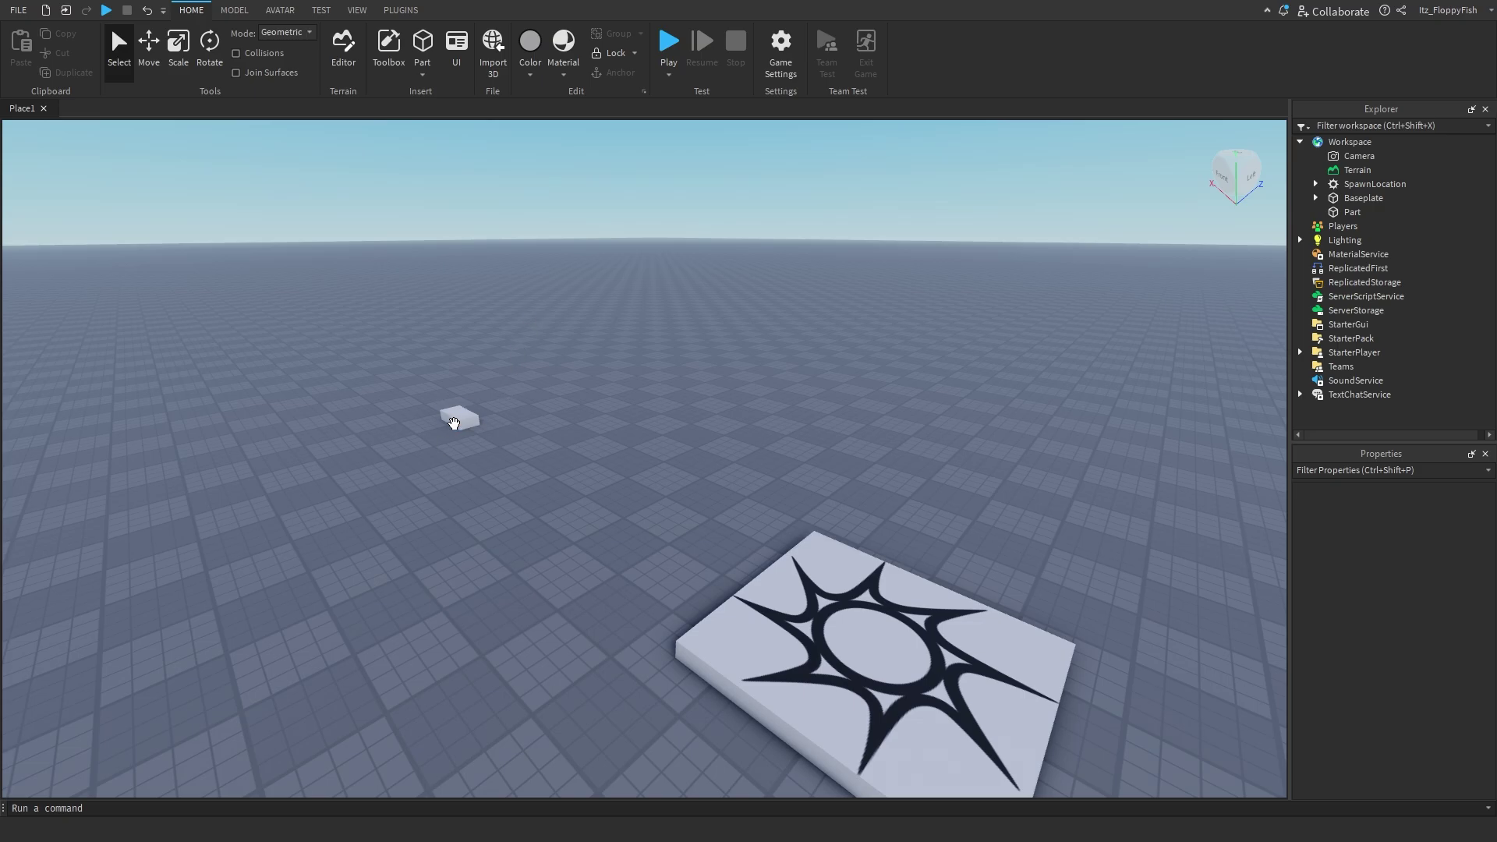
click(455, 420)
click(531, 392)
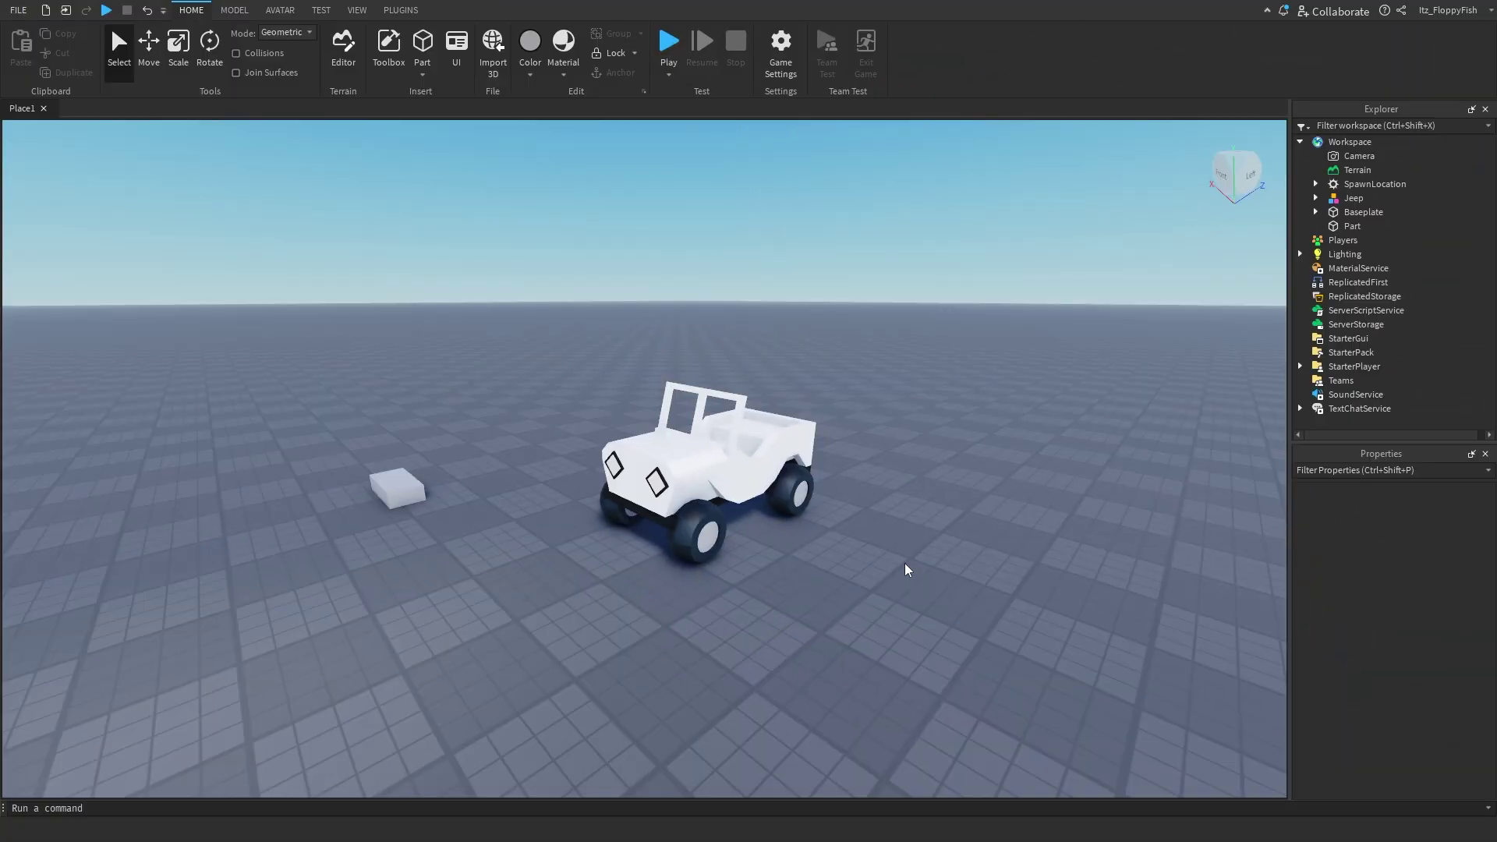
Select the Jeep model and move it across the baseplate, away from the small part.
click(747, 479)
click(809, 550)
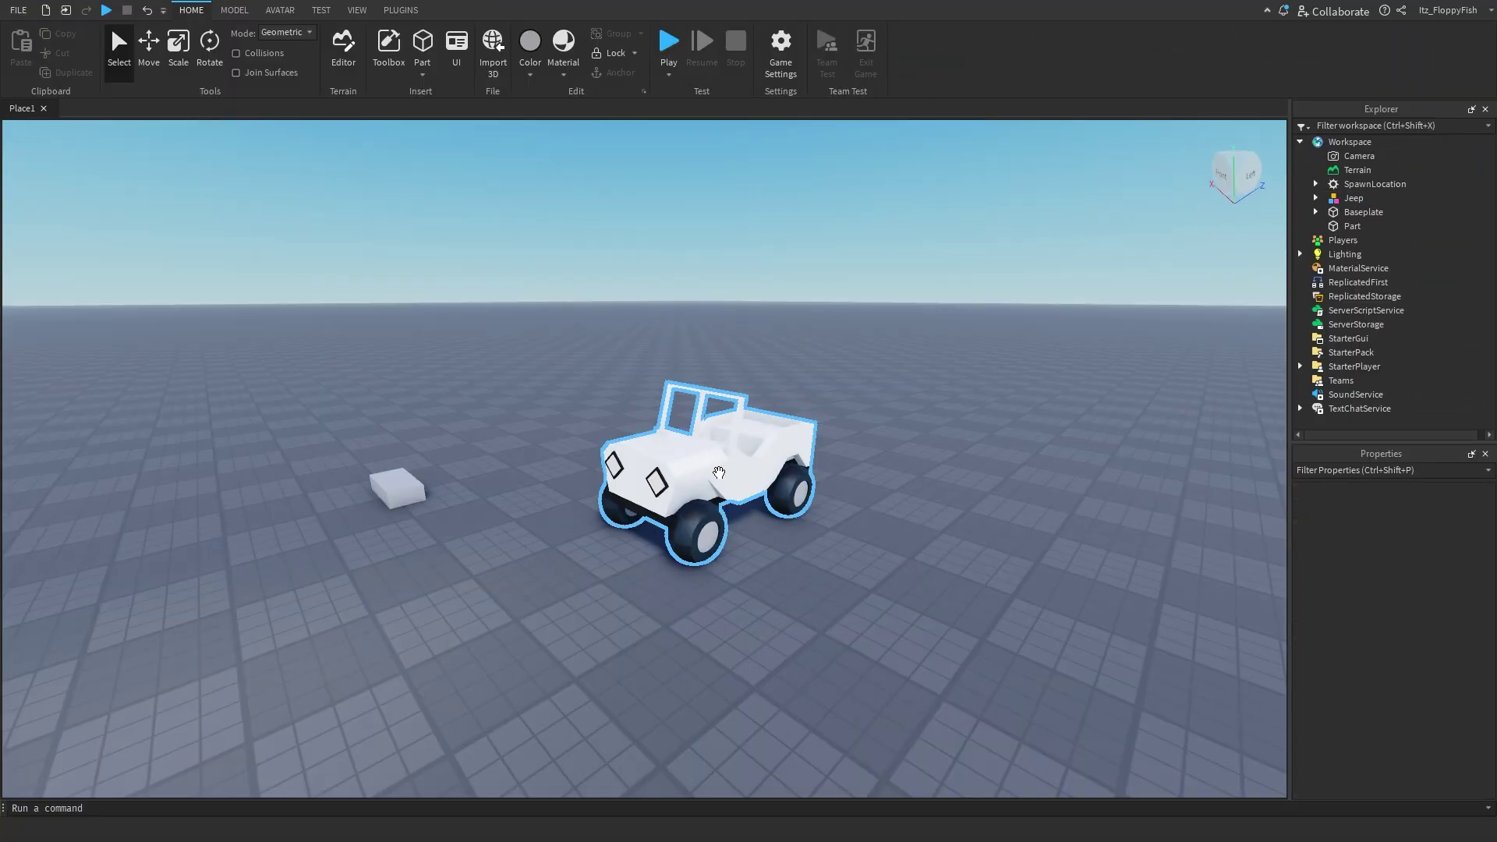
click(719, 473)
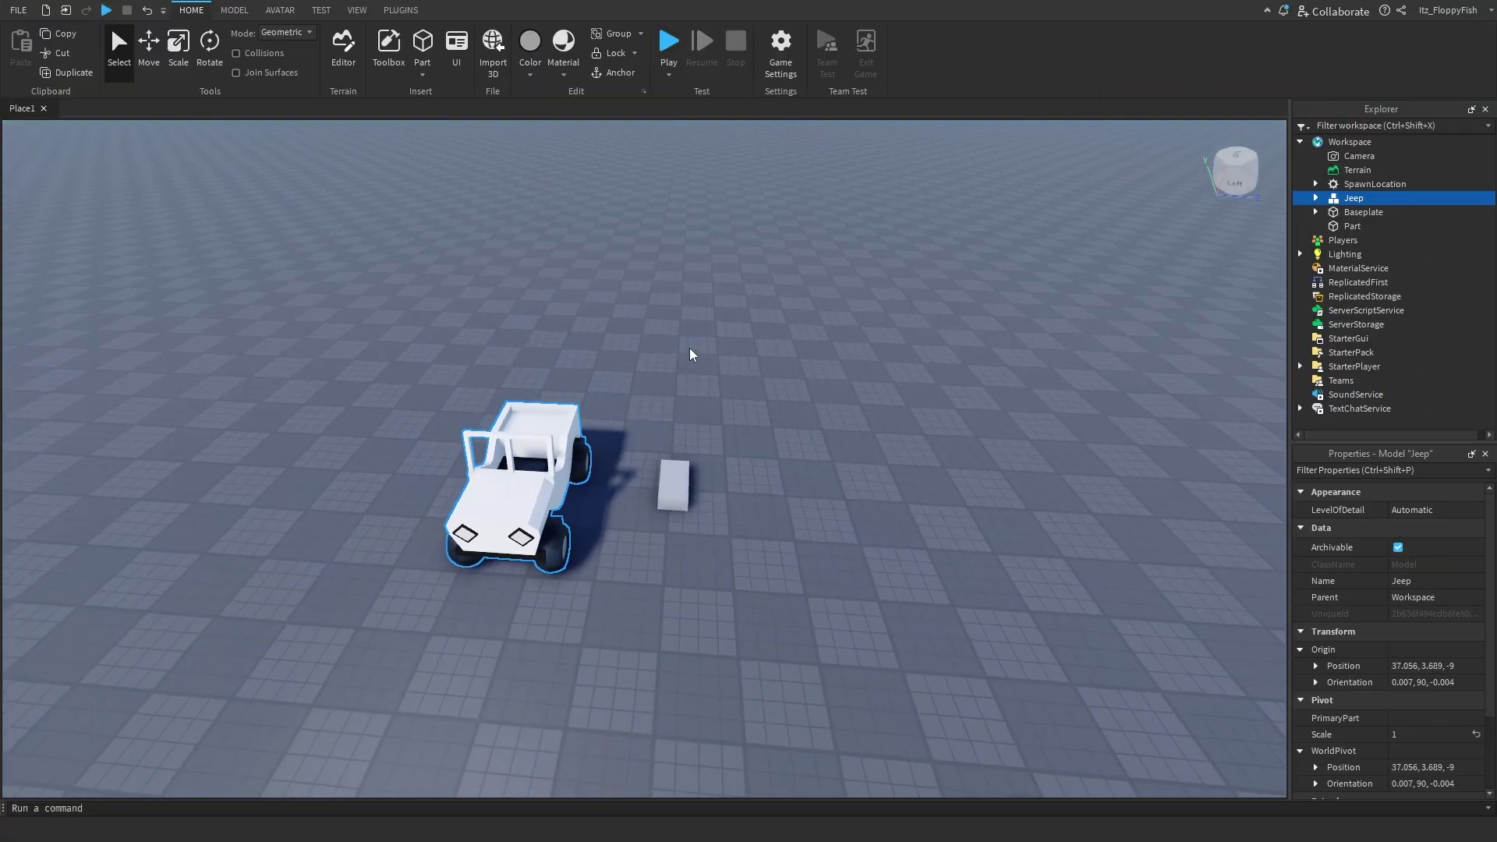
key(d)
right_drag(690, 348, 690, 349)
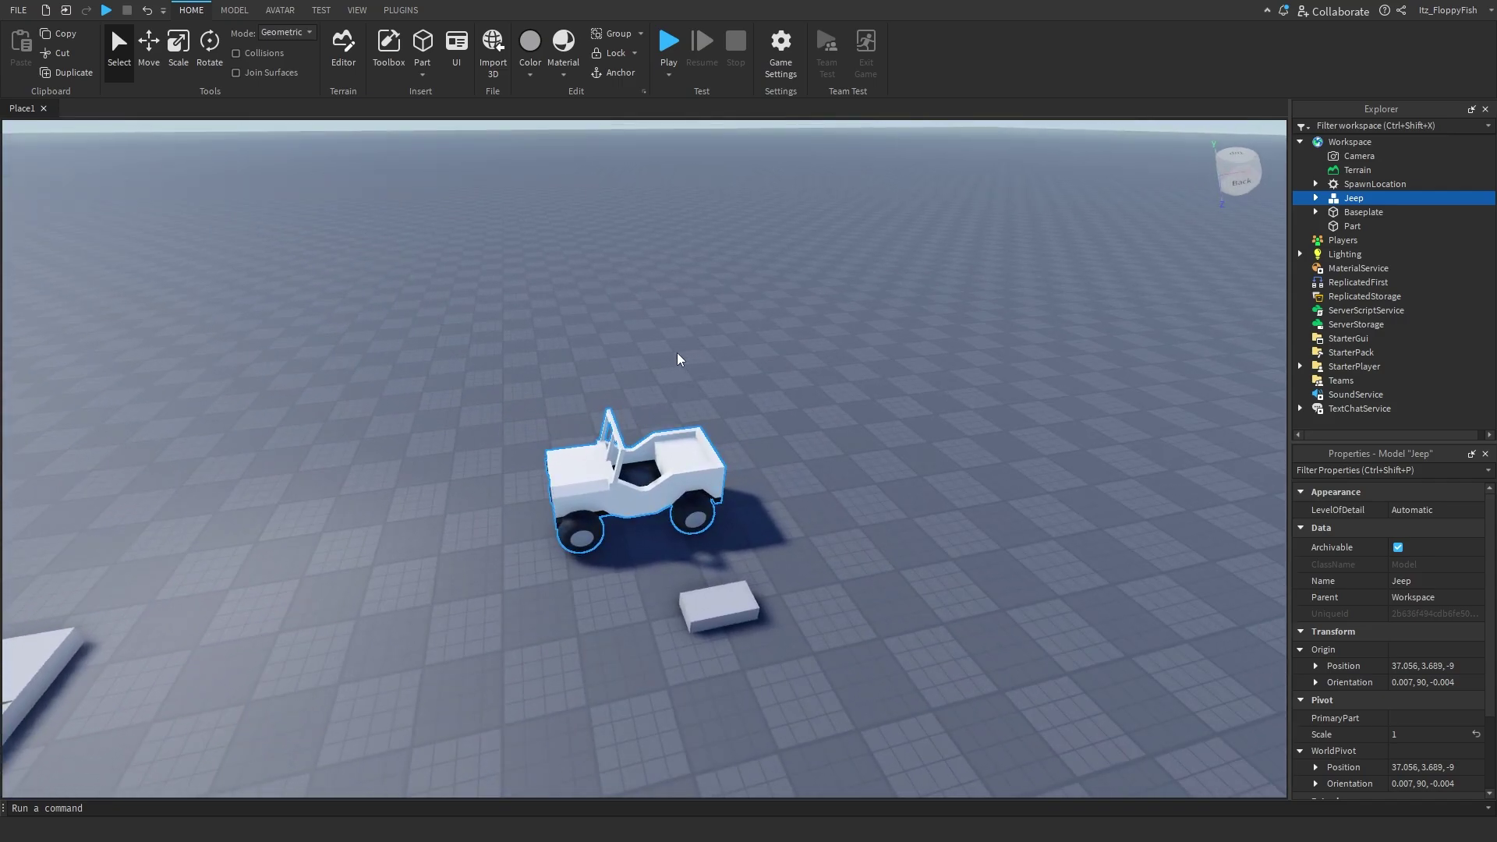
right_drag(677, 322, 665, 307)
scroll(665, 311, up, 1)
click(665, 312)
scroll(665, 314, down, 1)
drag(659, 538, 657, 506)
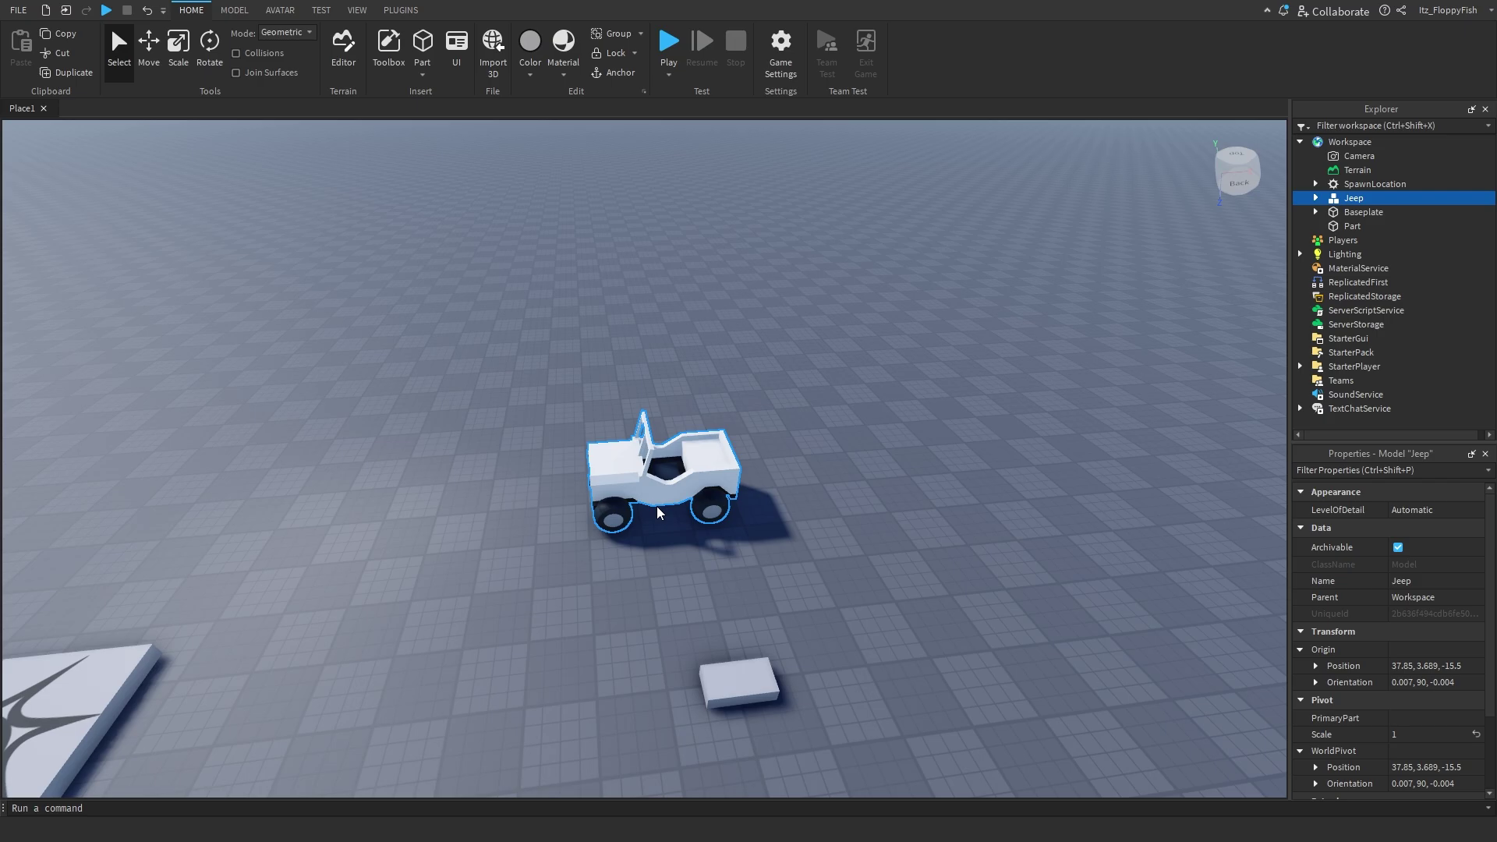
drag(652, 495, 677, 448)
Insert a second block part, place it beside the Jeep, and scale it into a long, flat platform.
click(434, 41)
scroll(695, 348, down, 2)
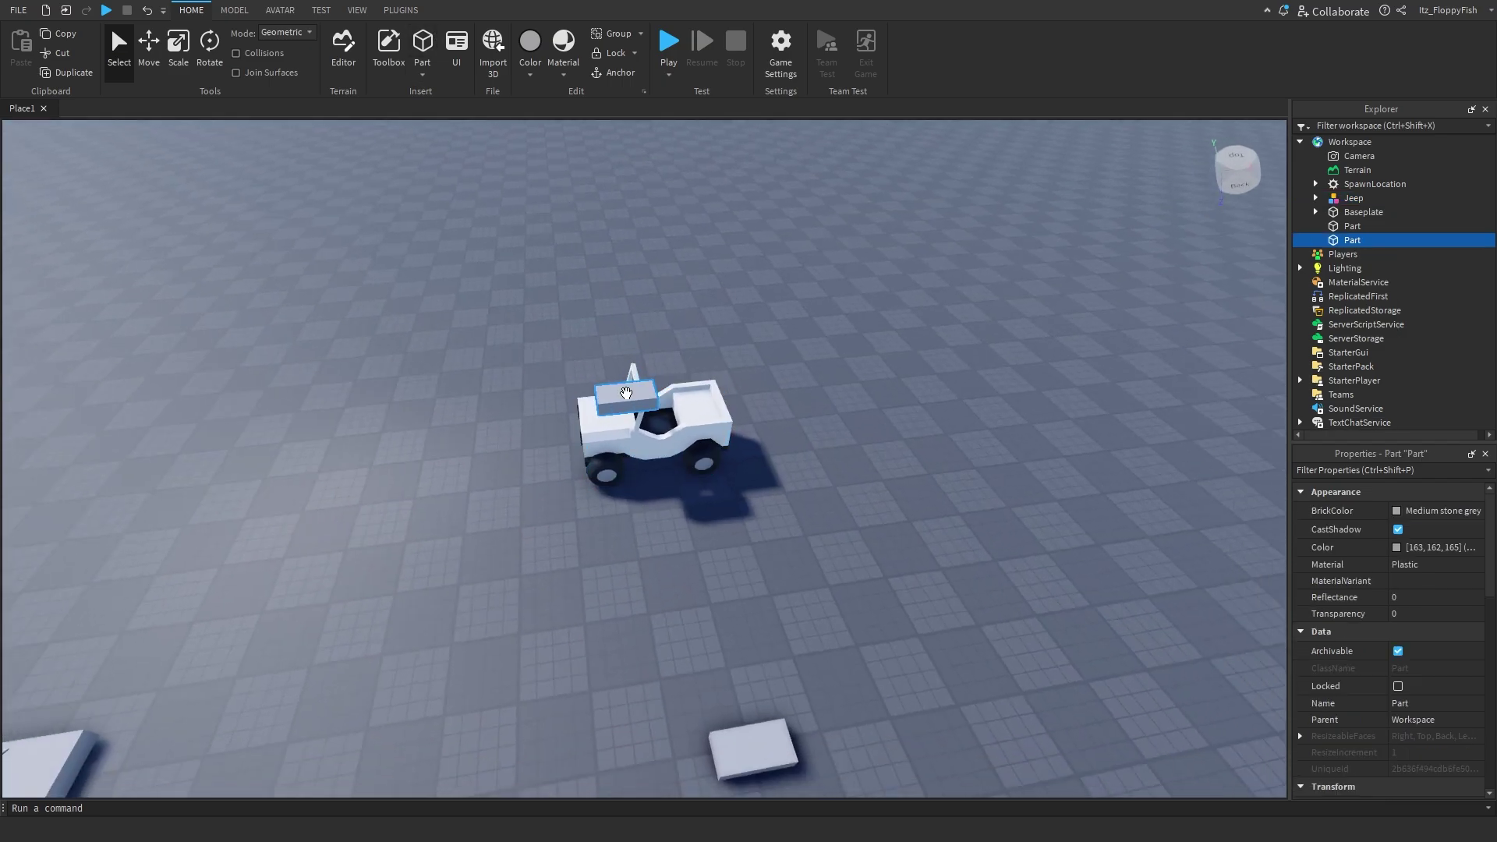
drag(628, 394, 602, 357)
scroll(602, 343, up, 2)
click(179, 45)
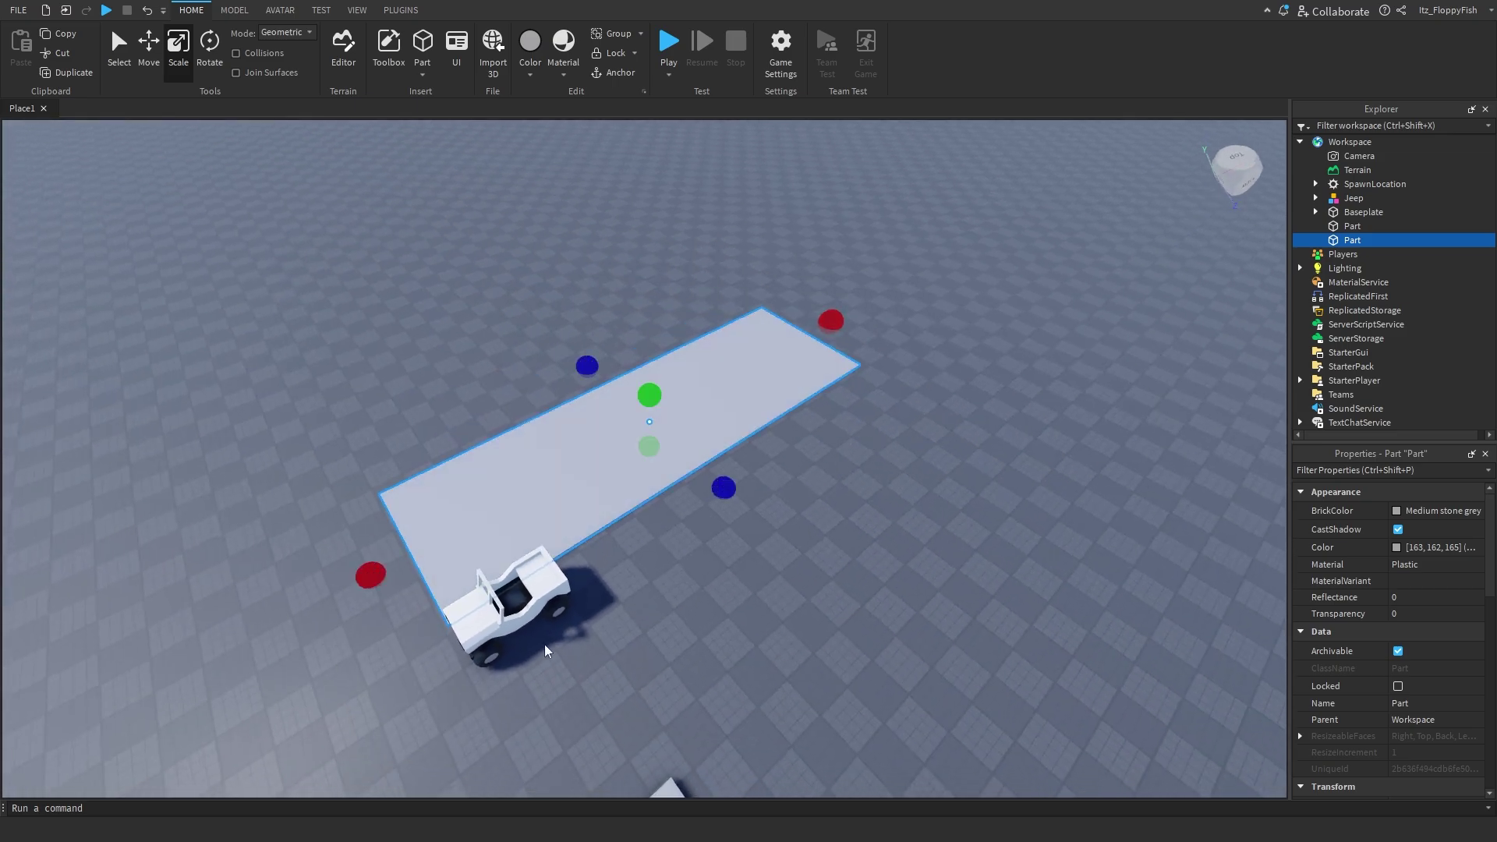
Move the Jeep onto the far end of the long platform.
click(774, 410)
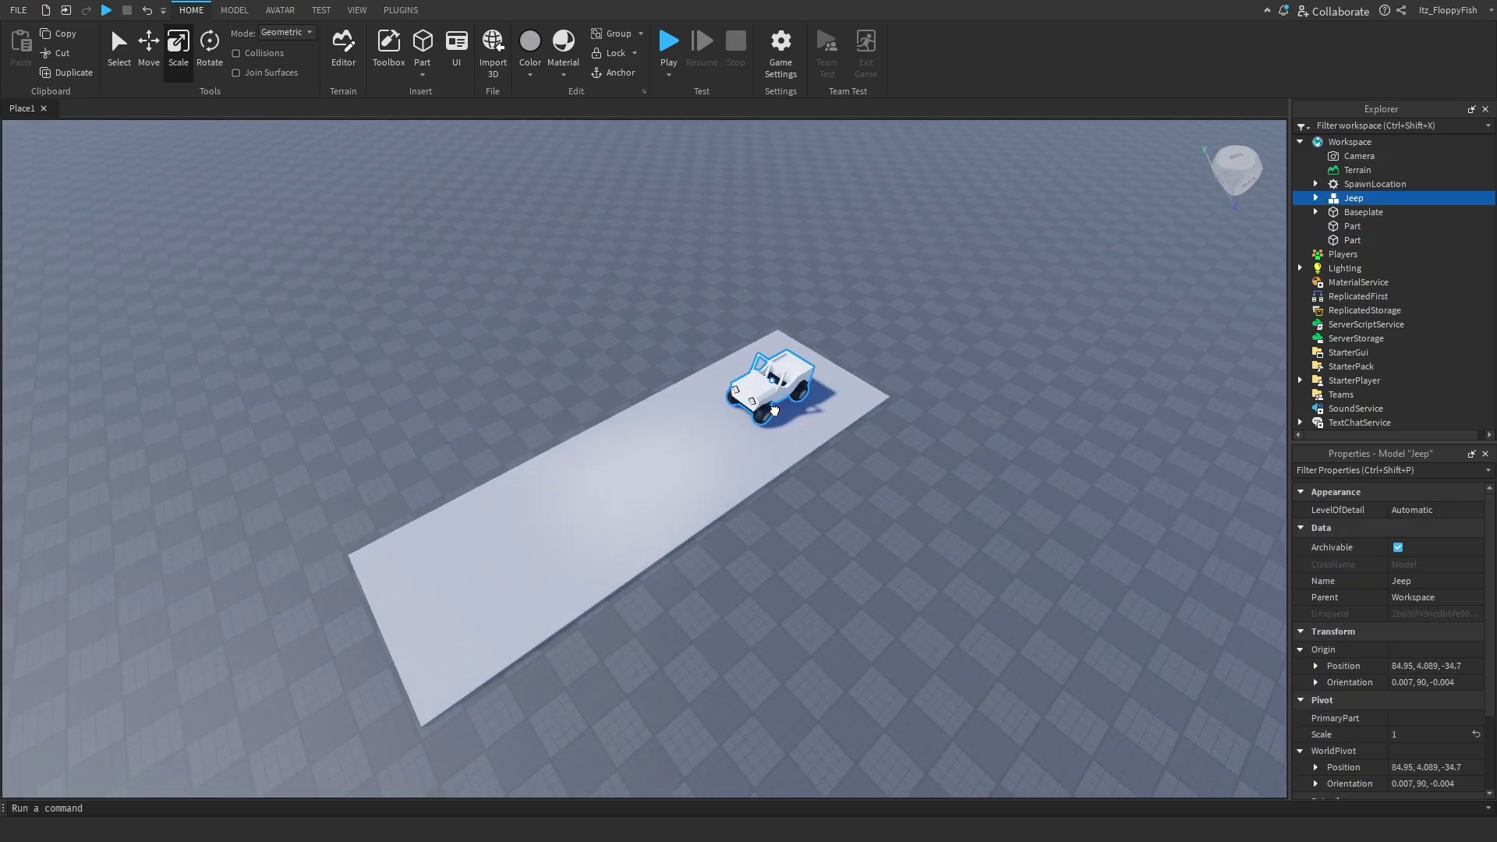
drag(775, 411, 783, 404)
right_drag(783, 404, 704, 441)
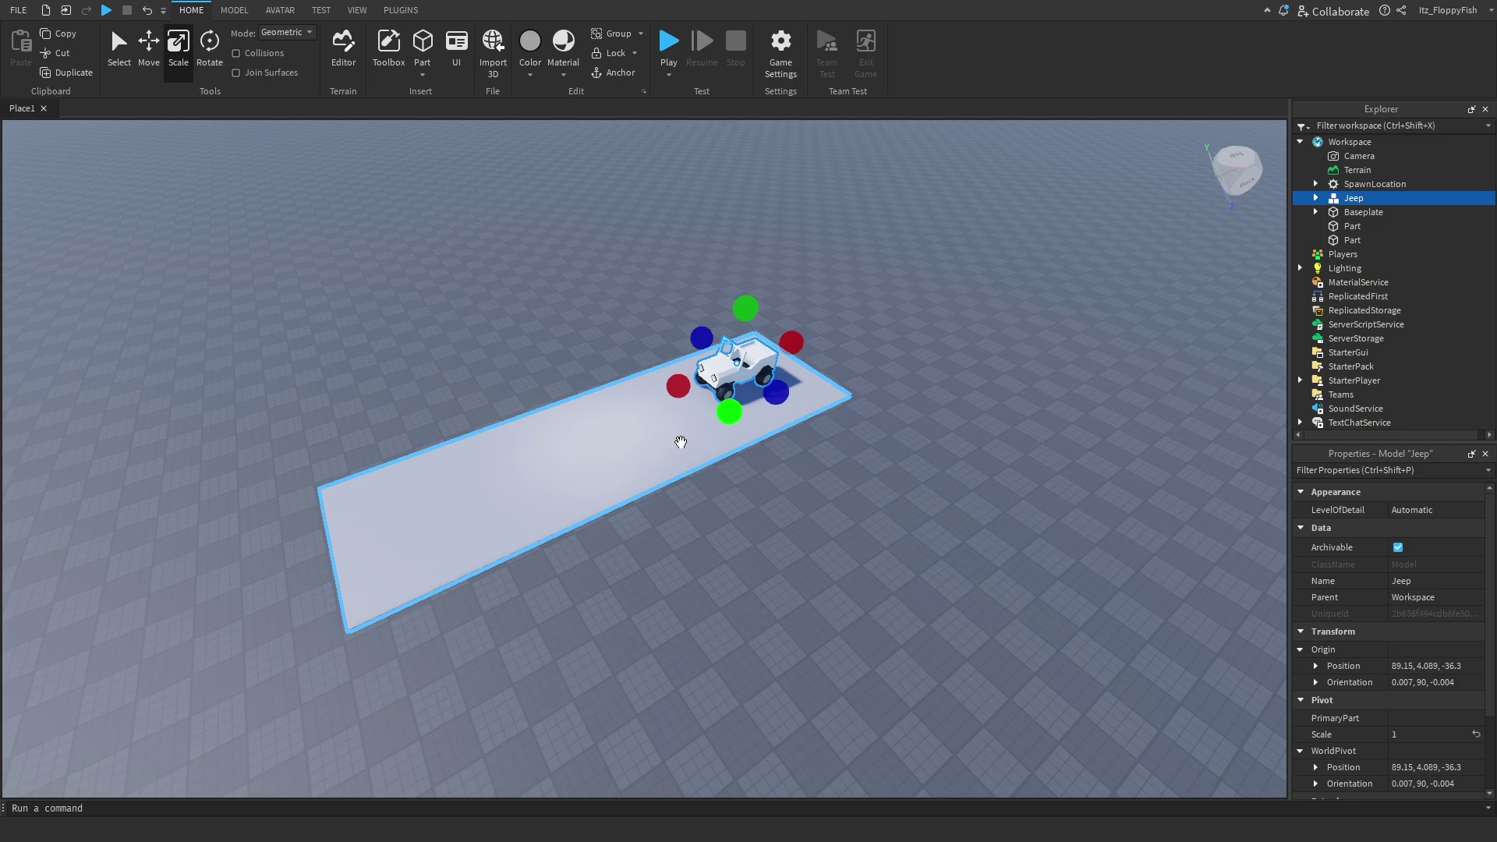
right_drag(649, 489, 649, 484)
key(w)
key(a)
drag(647, 559, 658, 507)
key(ctrl+z)
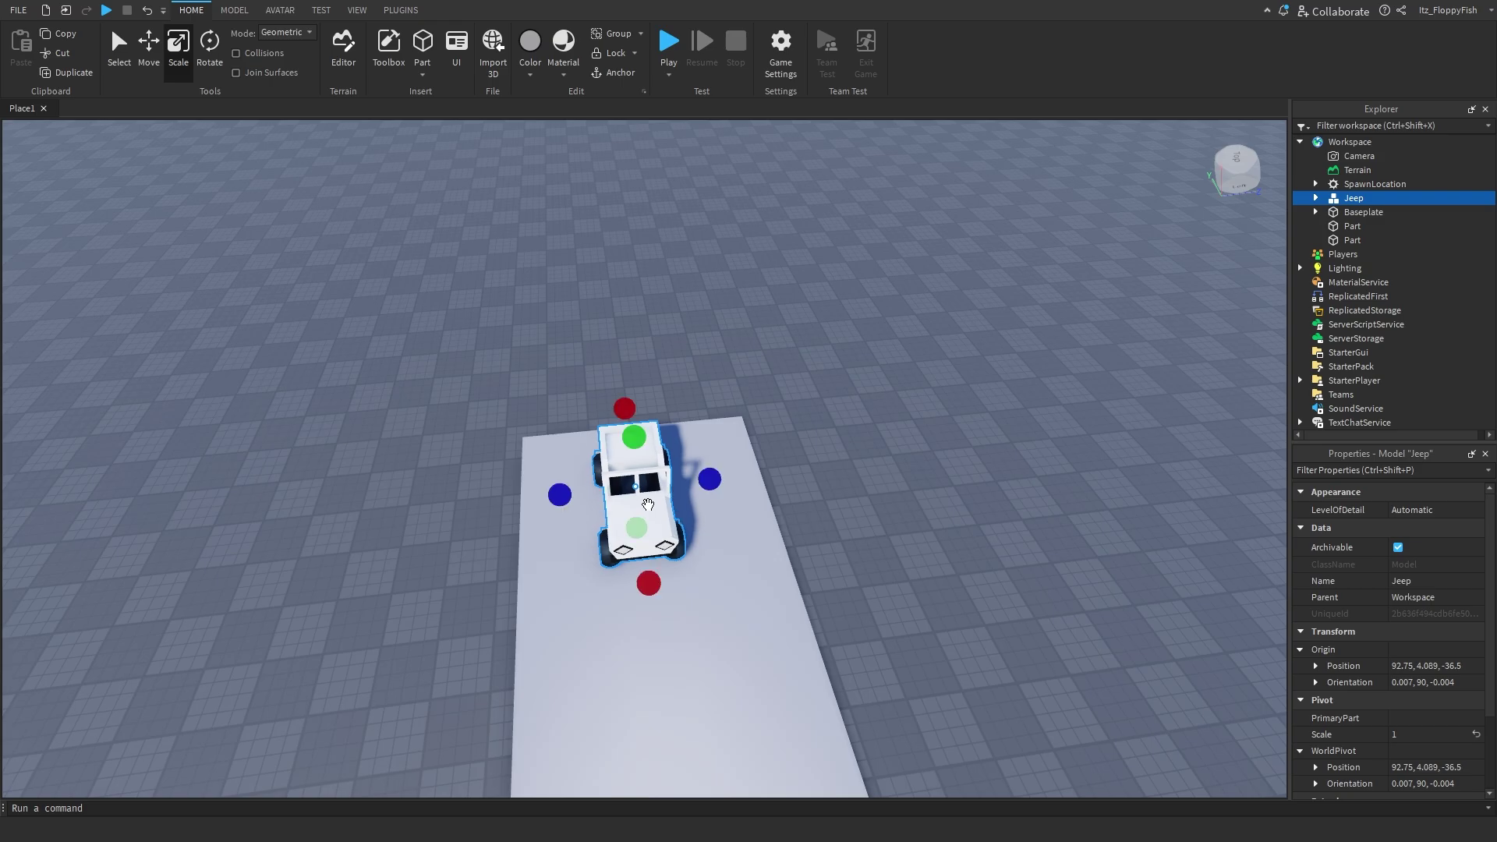
Adjust the Jeep's spot on the platform's end to a position of about 93.25, 4.089, -35.9.
right_drag(648, 505, 615, 485)
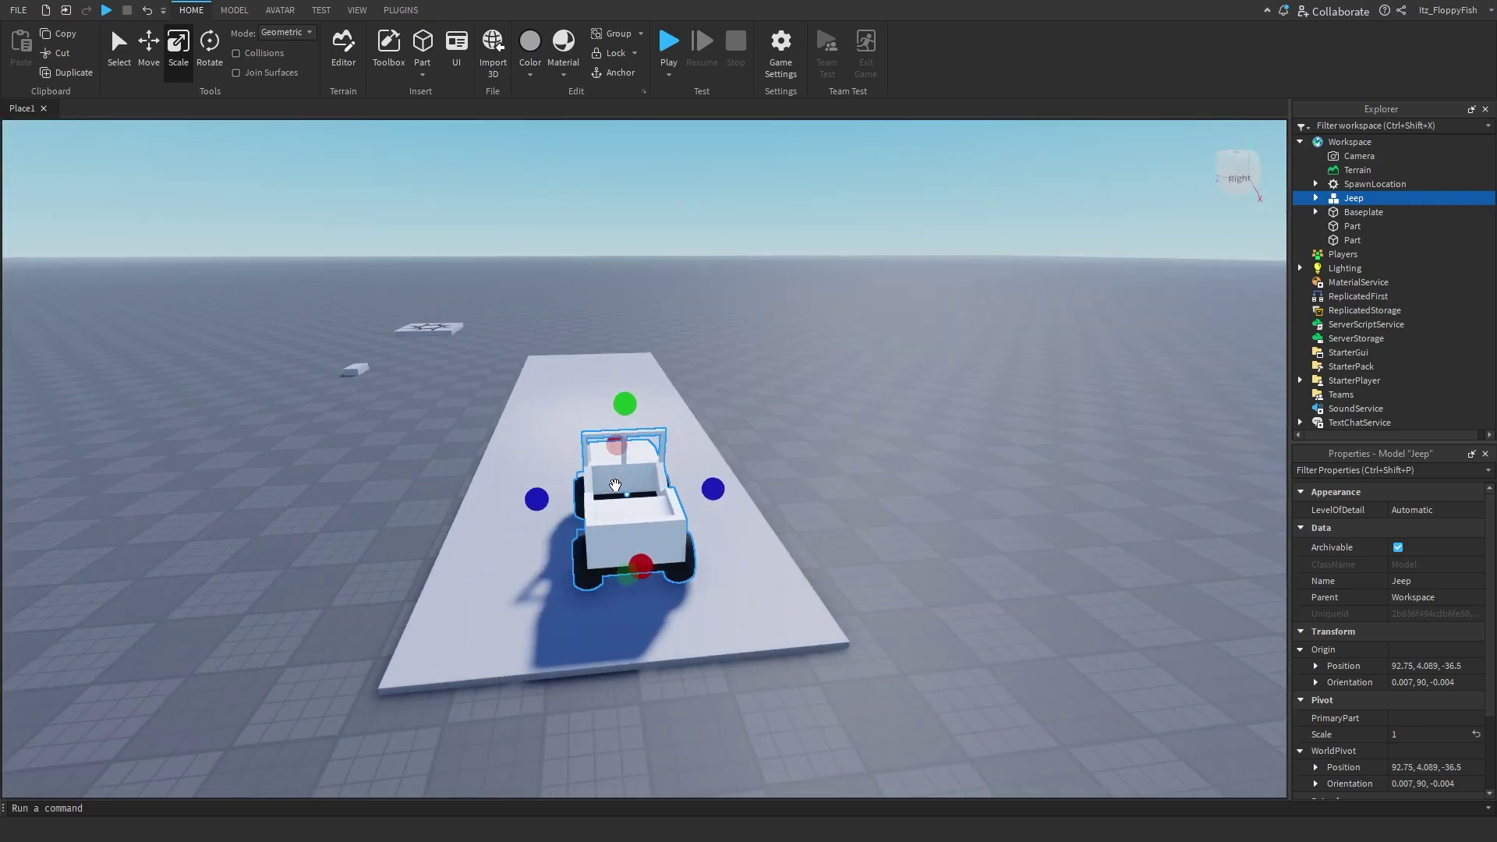
right_drag(615, 485, 602, 499)
click(522, 575)
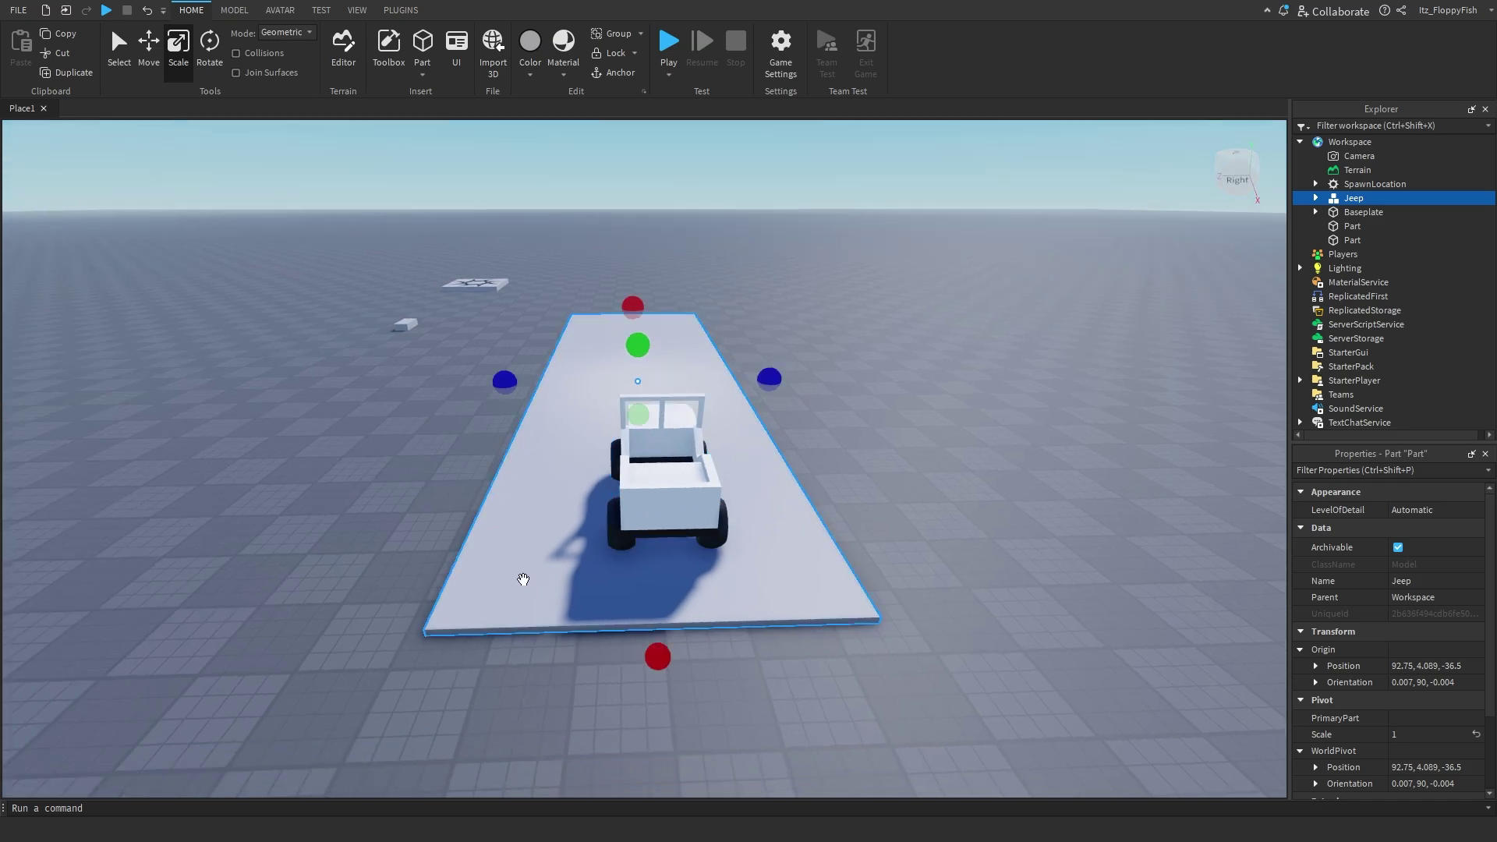
click(671, 510)
drag(672, 510, 641, 455)
right_drag(641, 456, 531, 535)
key(w)
key(a)
key(a)
key(q)
key(d)
right_drag(735, 429, 718, 428)
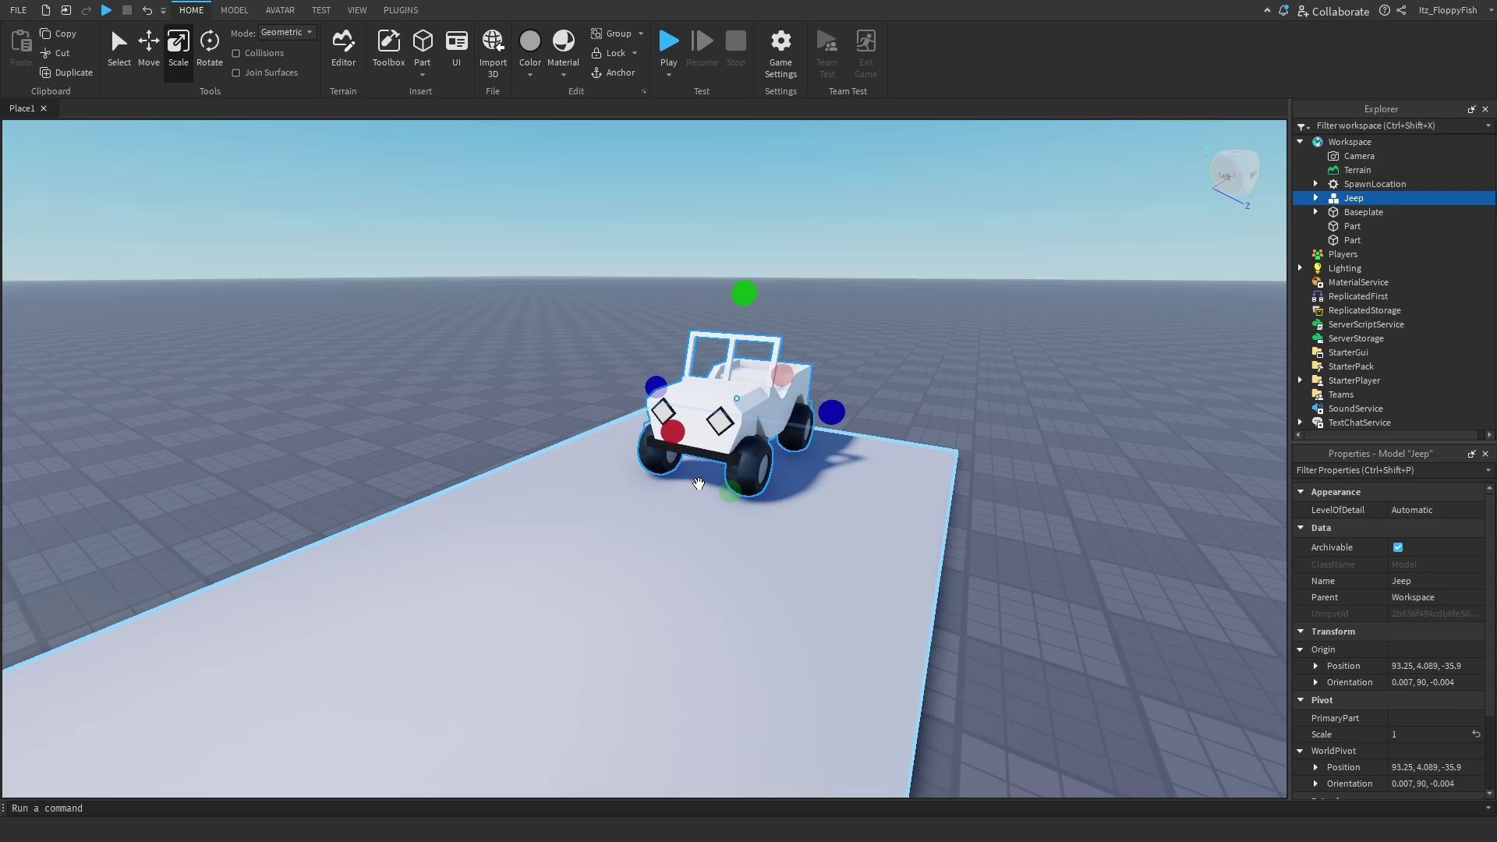
right_drag(699, 485, 781, 367)
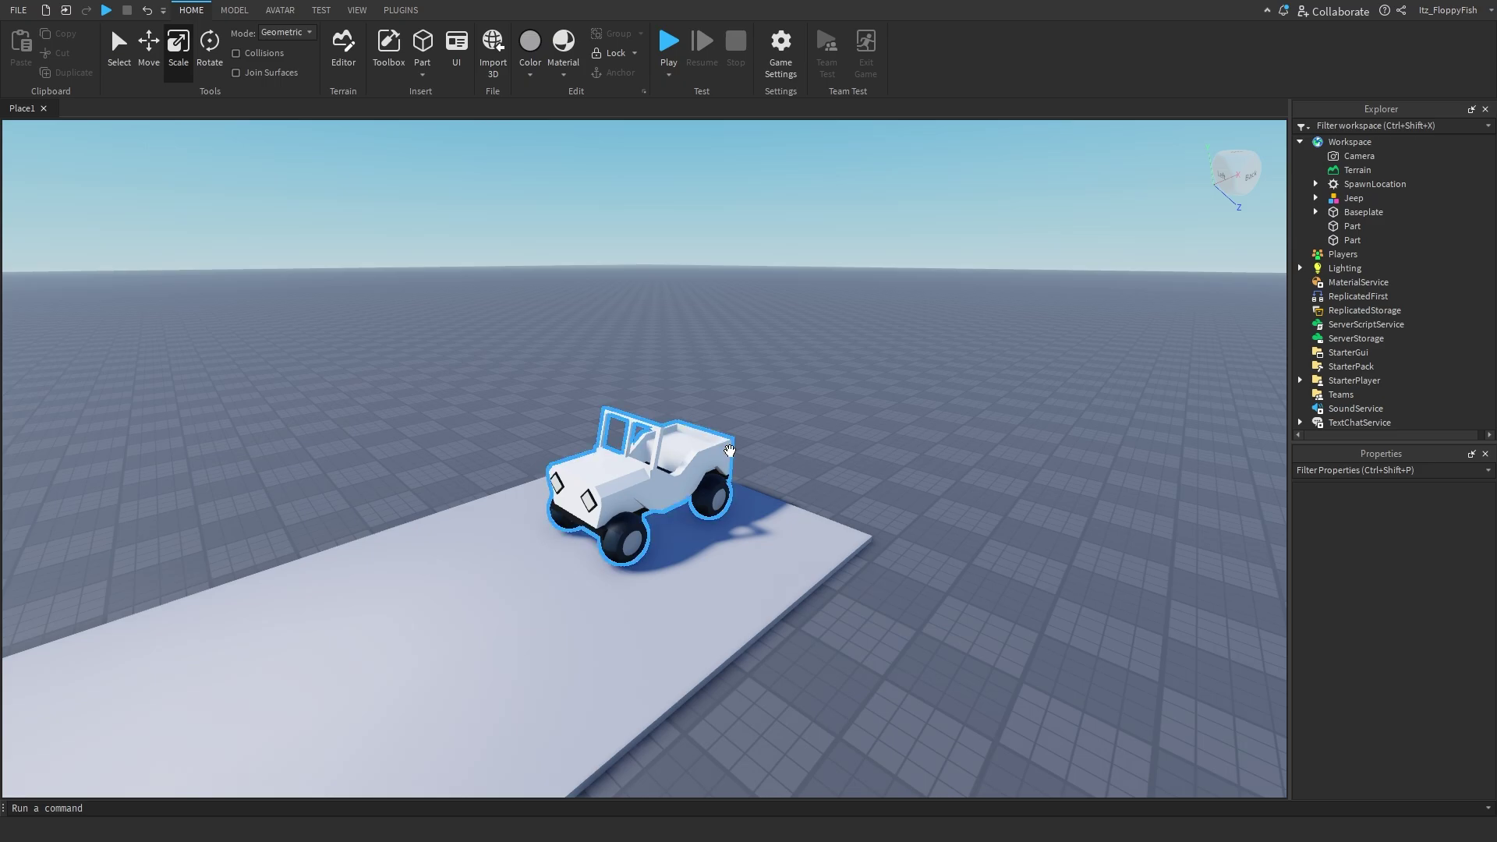
Change the Jeep model's Parent to ServerStorage and expand ServerStorage to show the model.
click(692, 458)
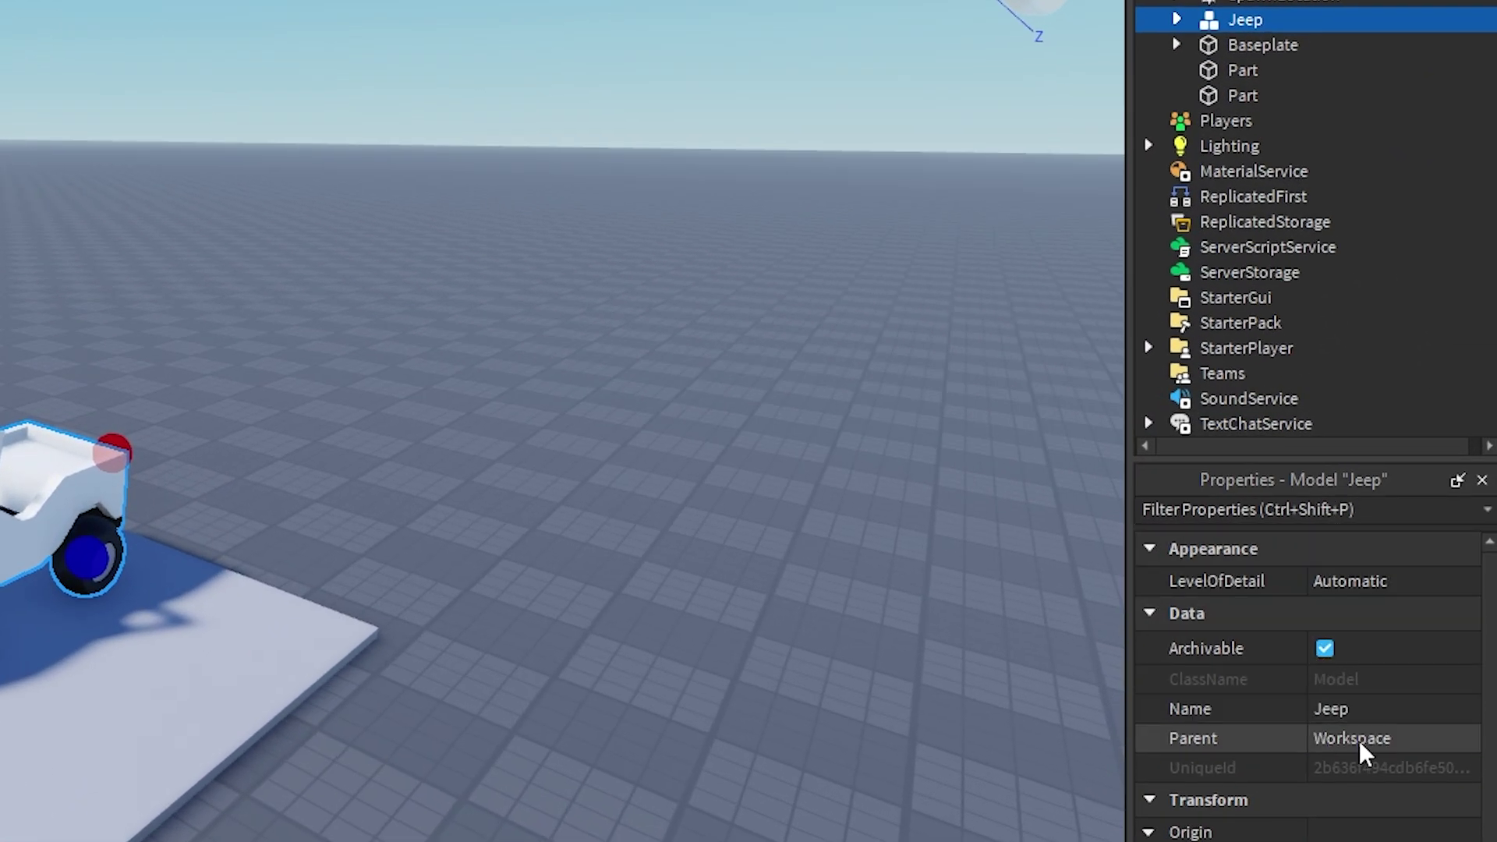
click(1360, 743)
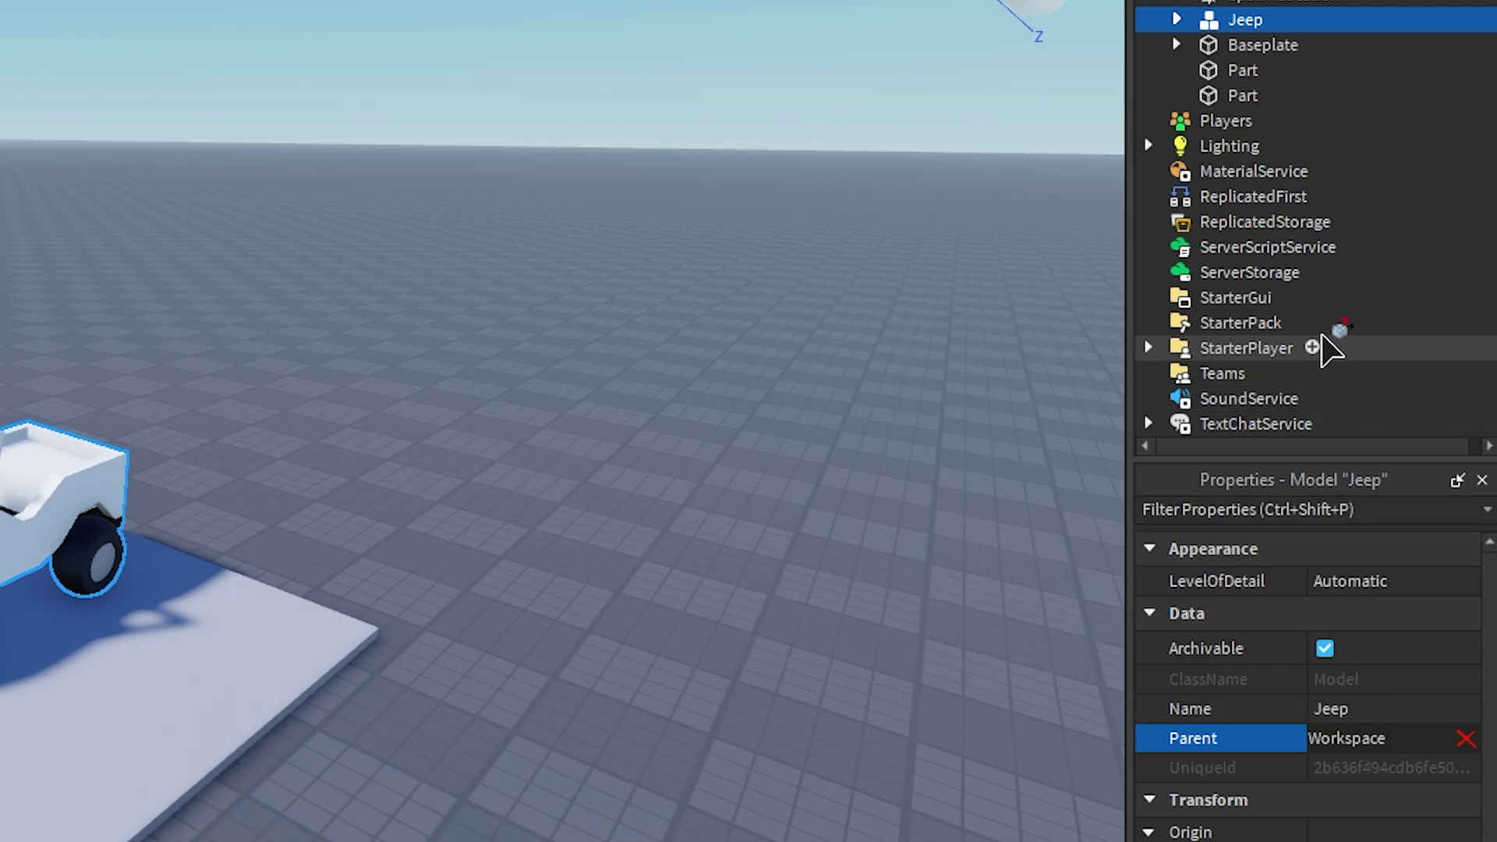
click(1270, 273)
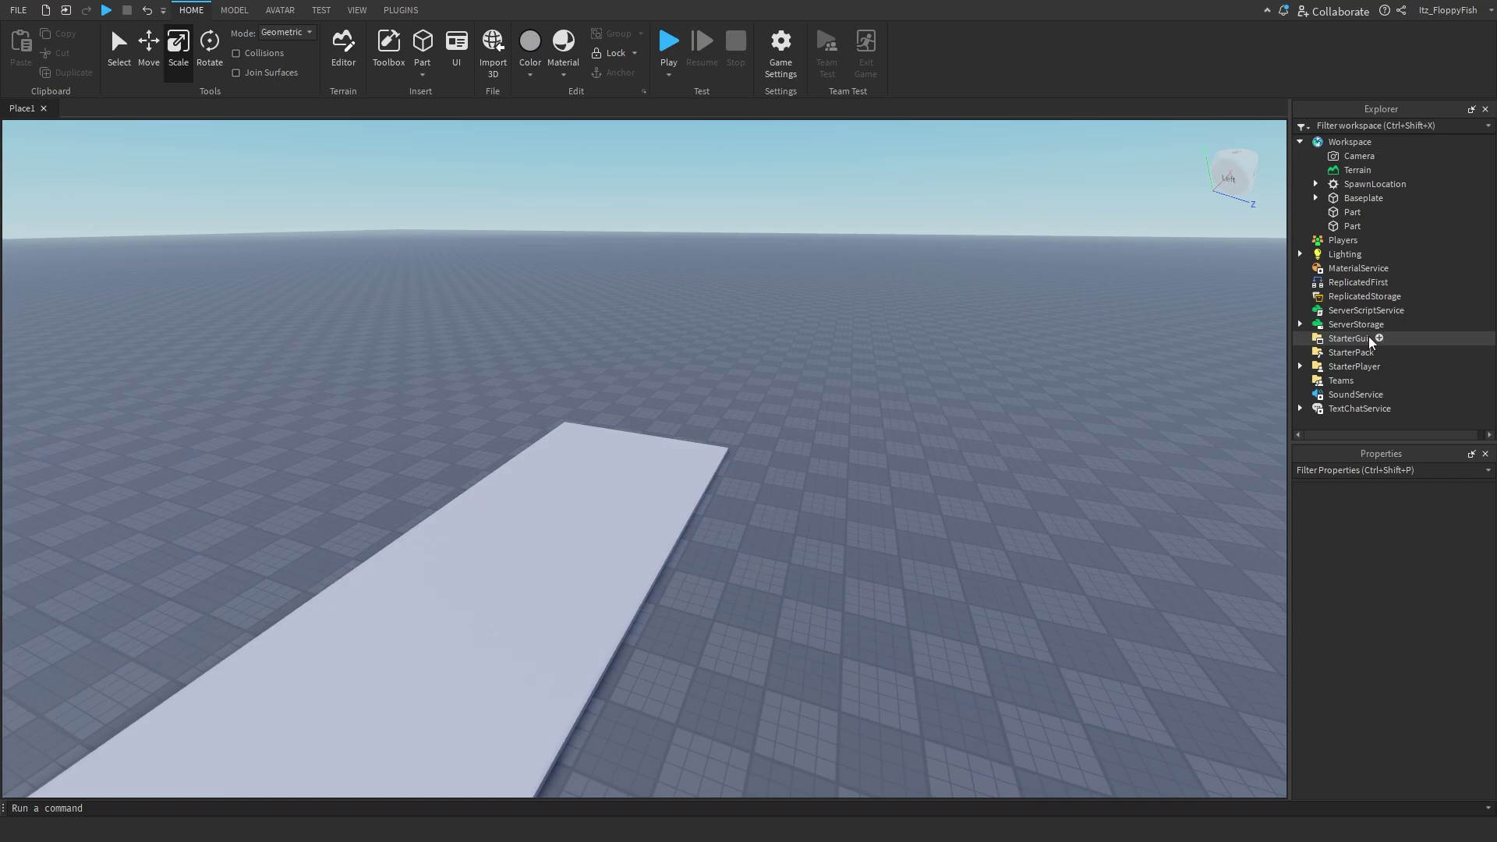
click(1307, 325)
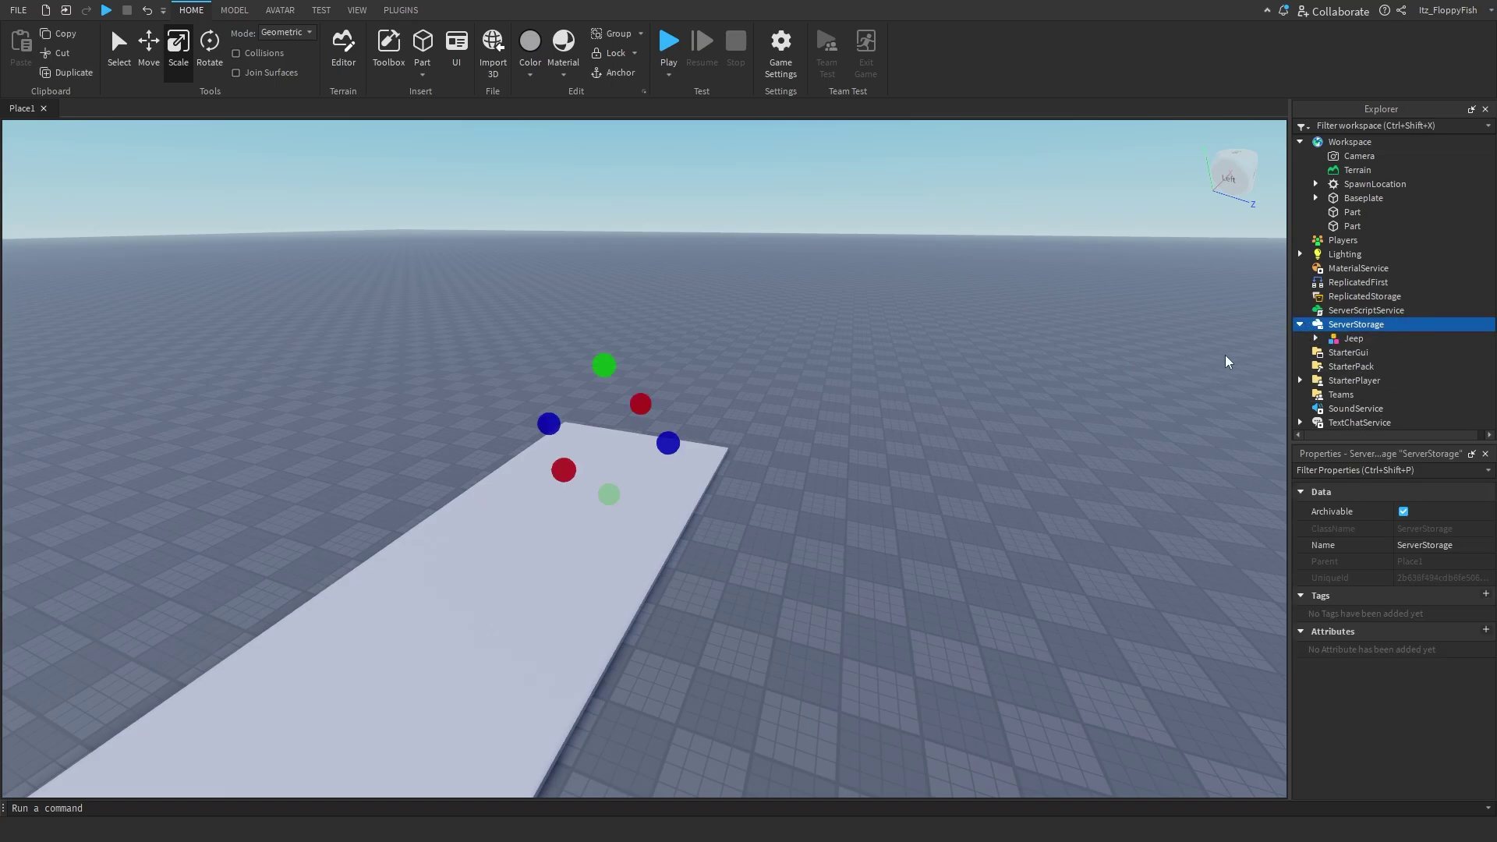
Move the small part next to the long platform.
right_drag(995, 408, 996, 408)
key(a)
click(996, 408)
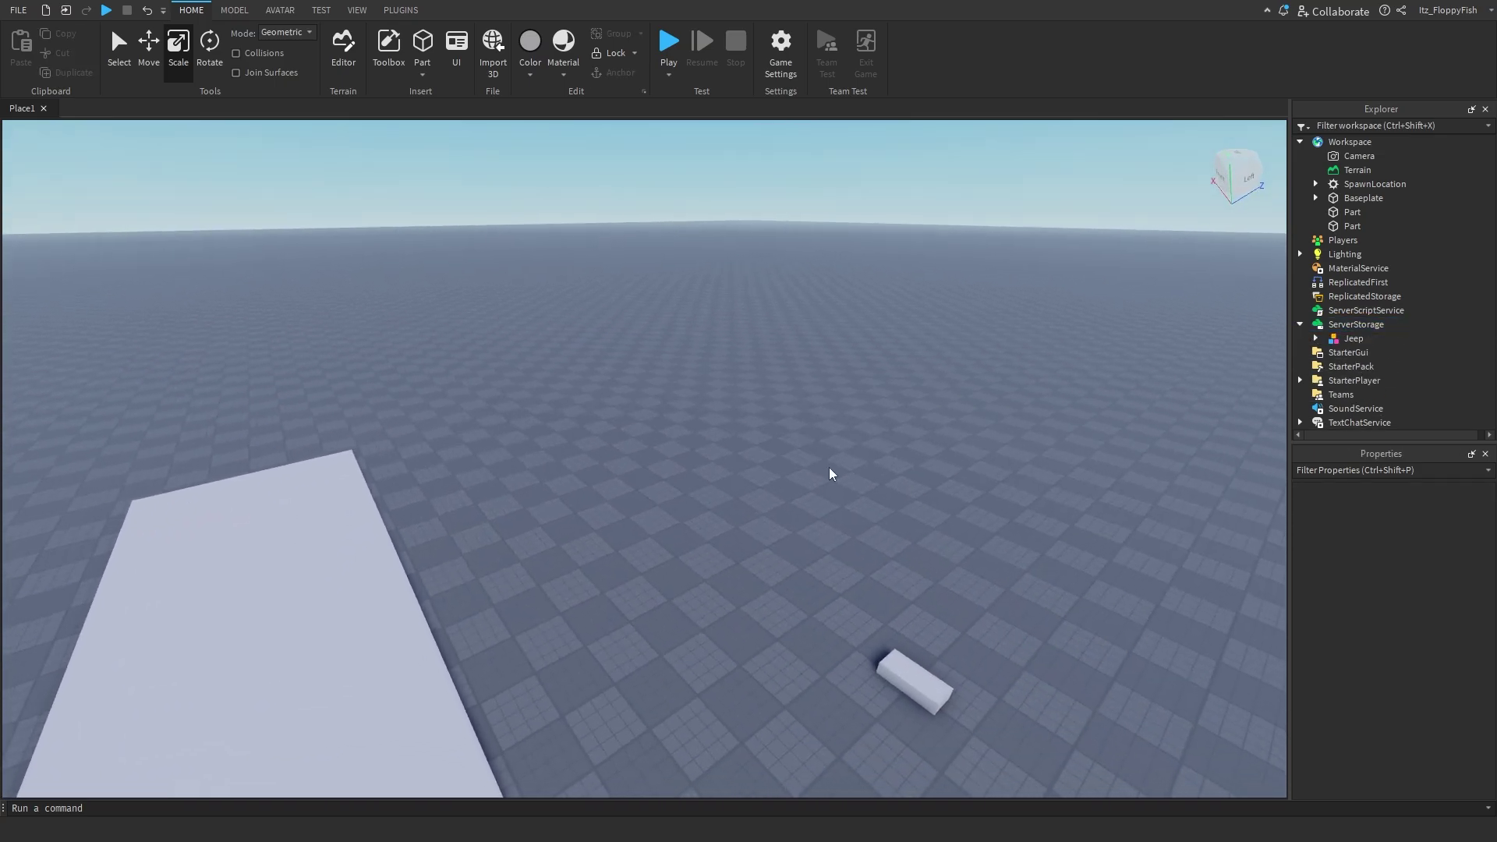
drag(904, 675, 520, 501)
right_drag(520, 501, 628, 535)
key(d)
drag(628, 535, 642, 521)
Resize the small part into a chunkier button block and adjust its position beside the platform.
drag(731, 517, 791, 555)
drag(717, 473, 715, 459)
key(d)
right_drag(753, 467, 725, 507)
key(w)
drag(622, 542, 594, 516)
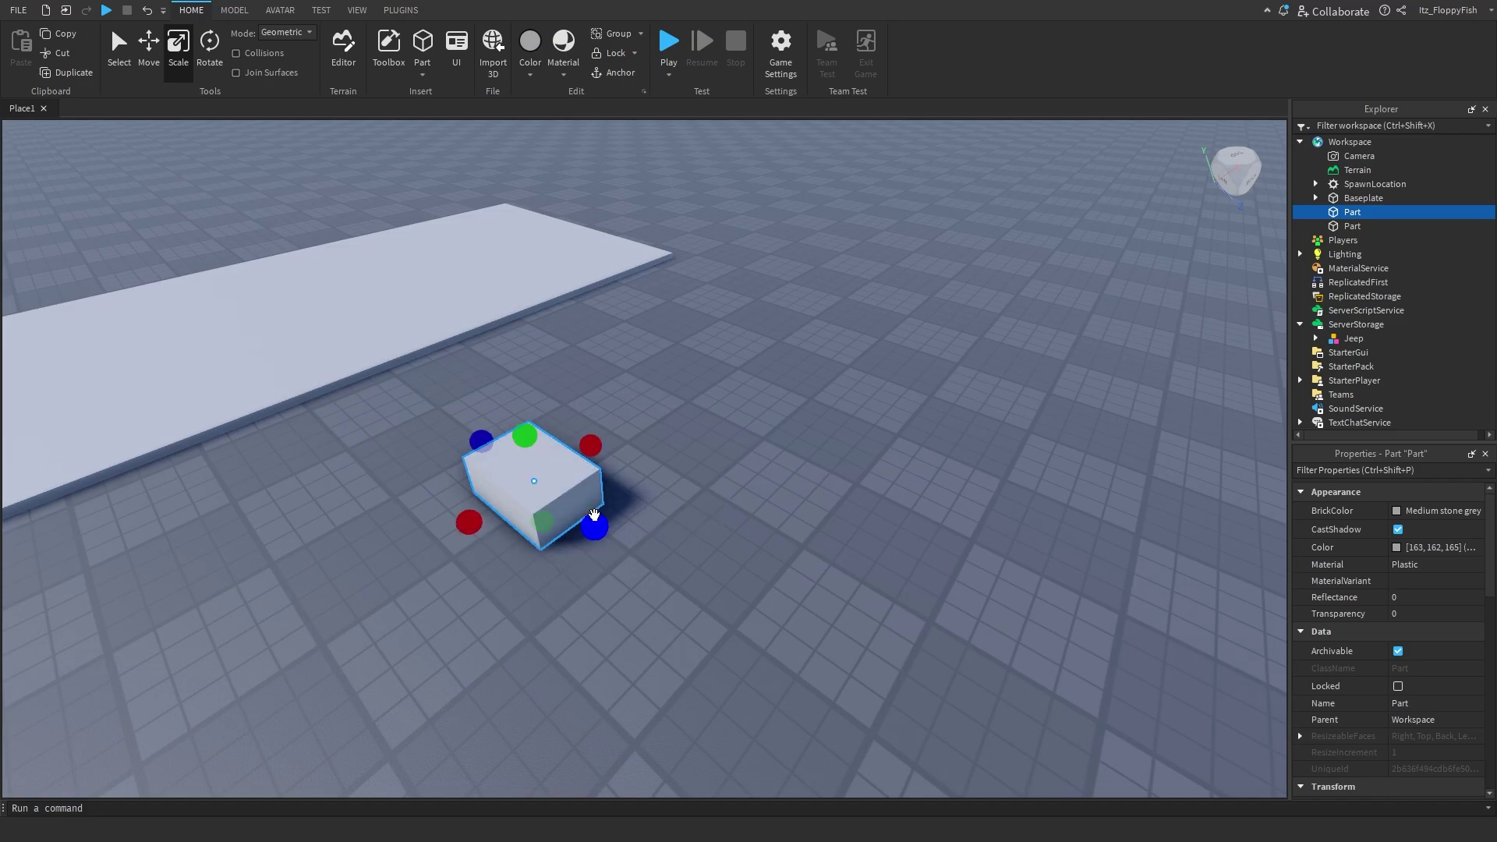
key(a)
right_drag(593, 517, 782, 509)
key(a)
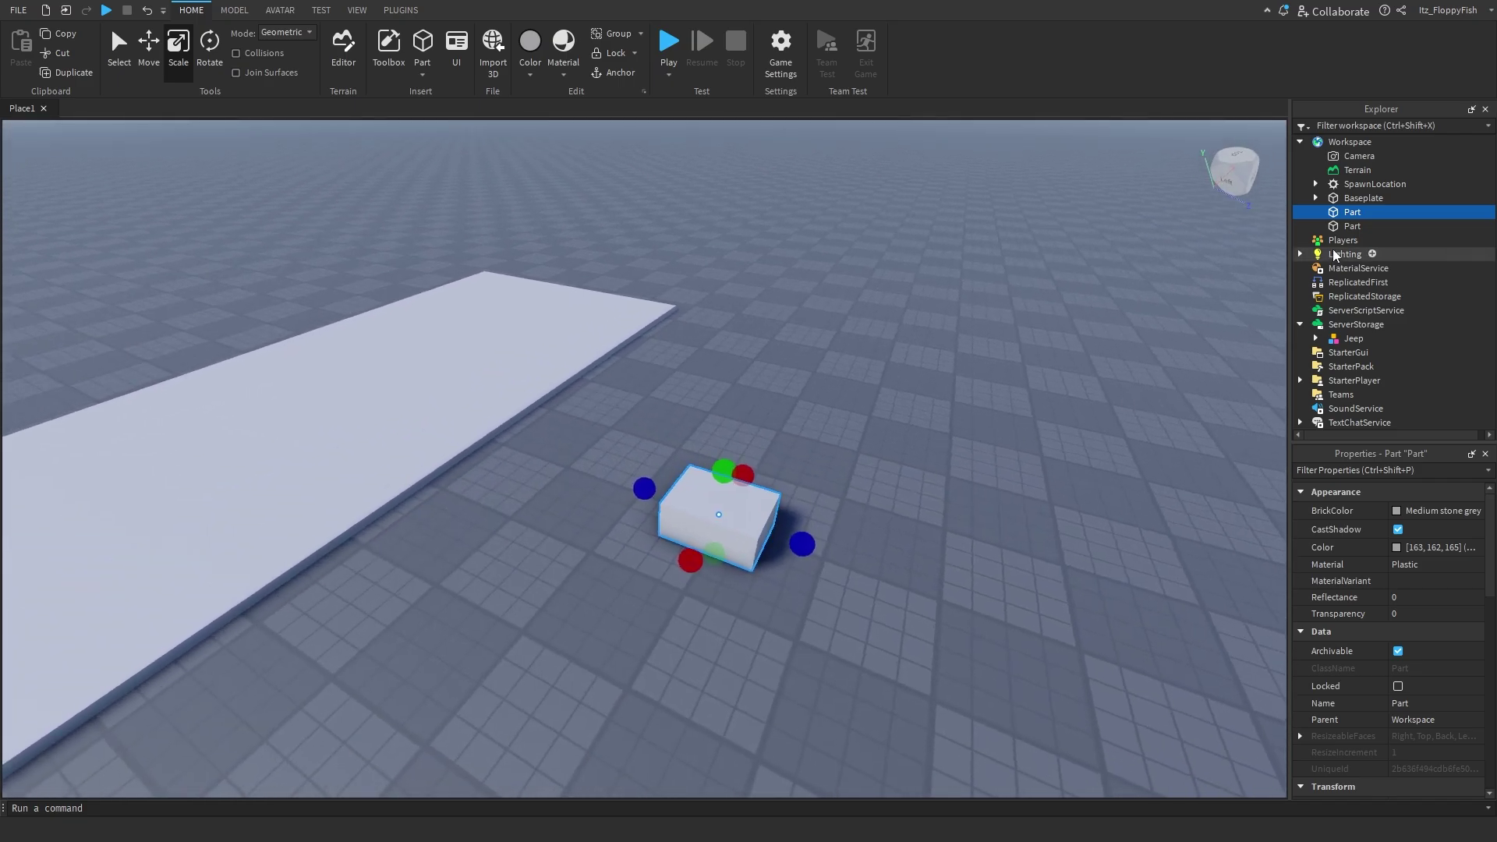
Add a ClickDetector and a Script to the small button part.
click(1370, 211)
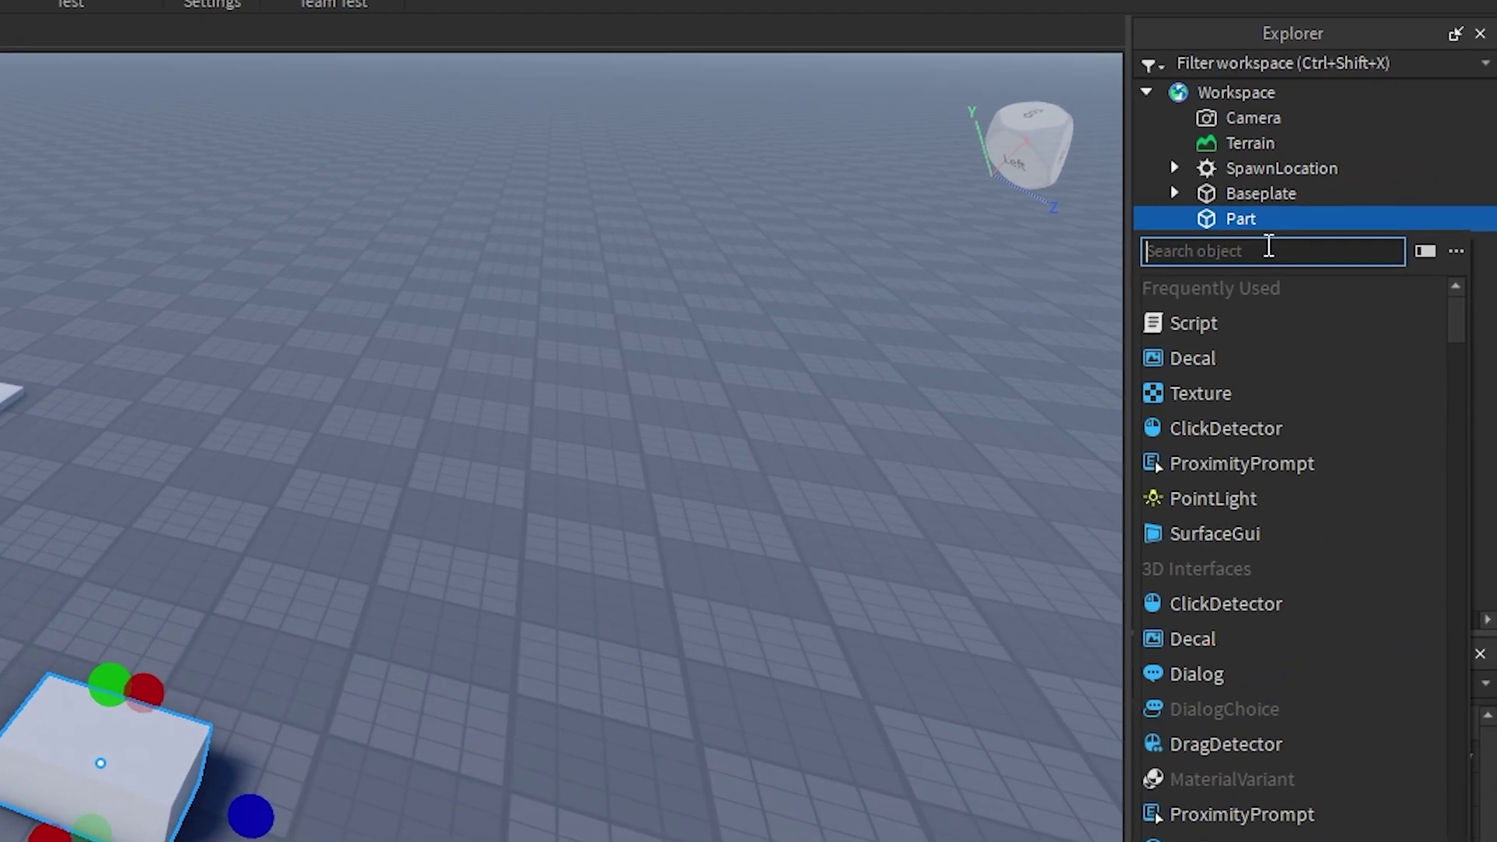
text(click)
key(Return)
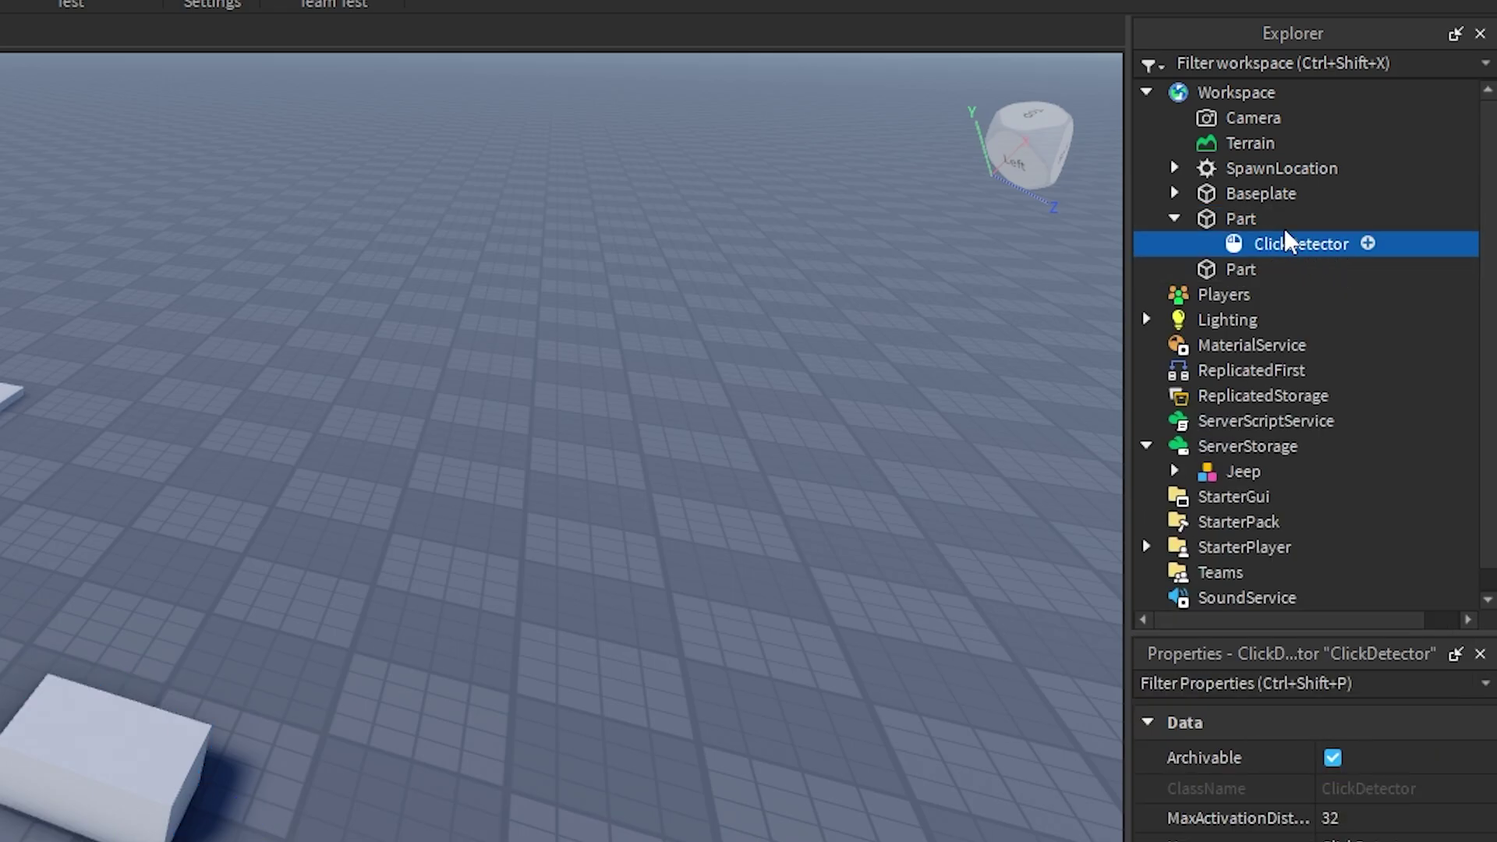
click(1276, 219)
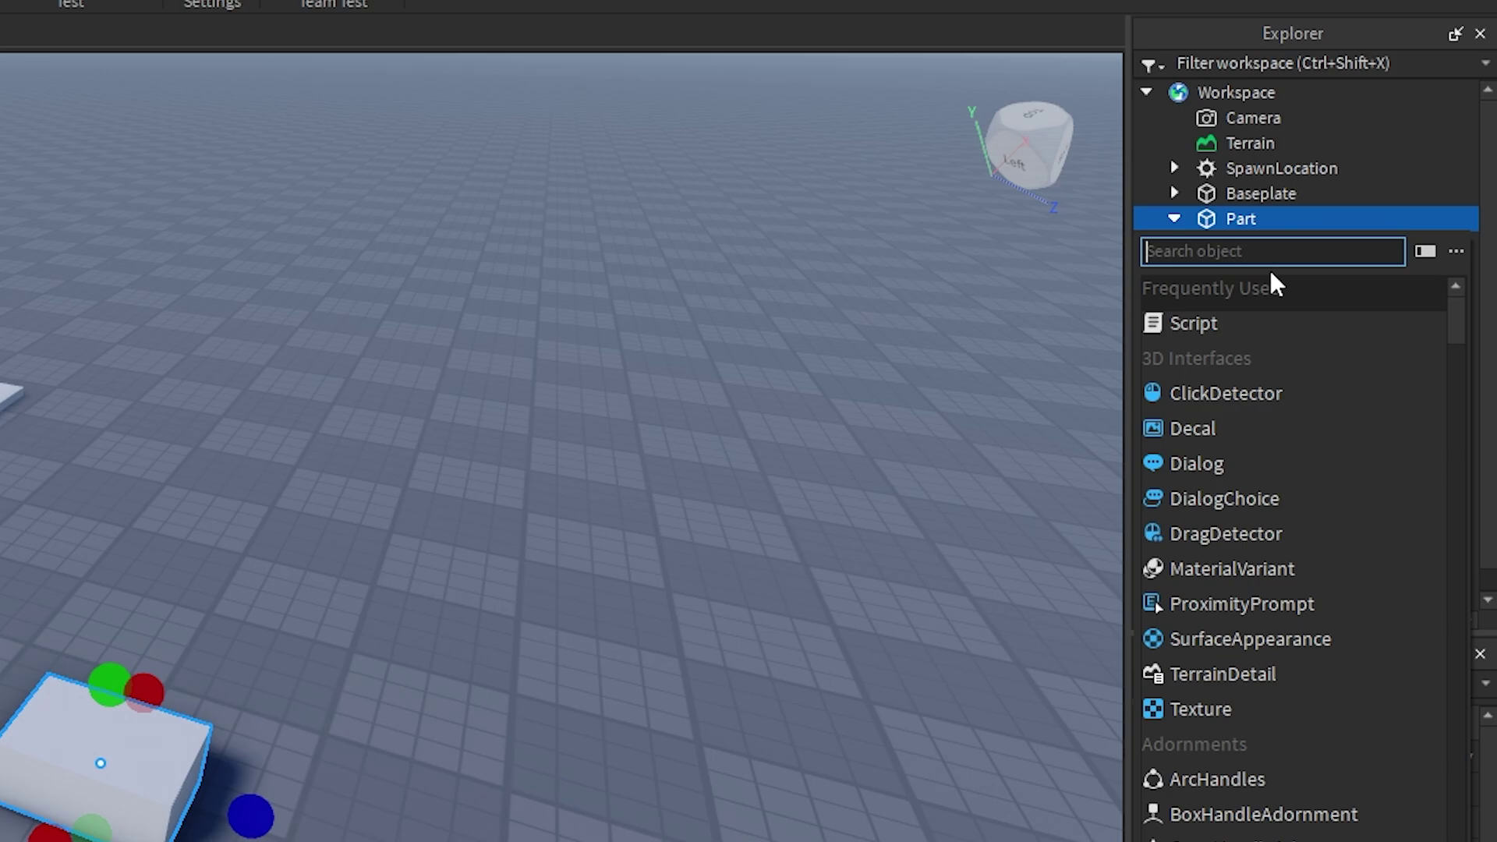
click(1263, 332)
click(665, 598)
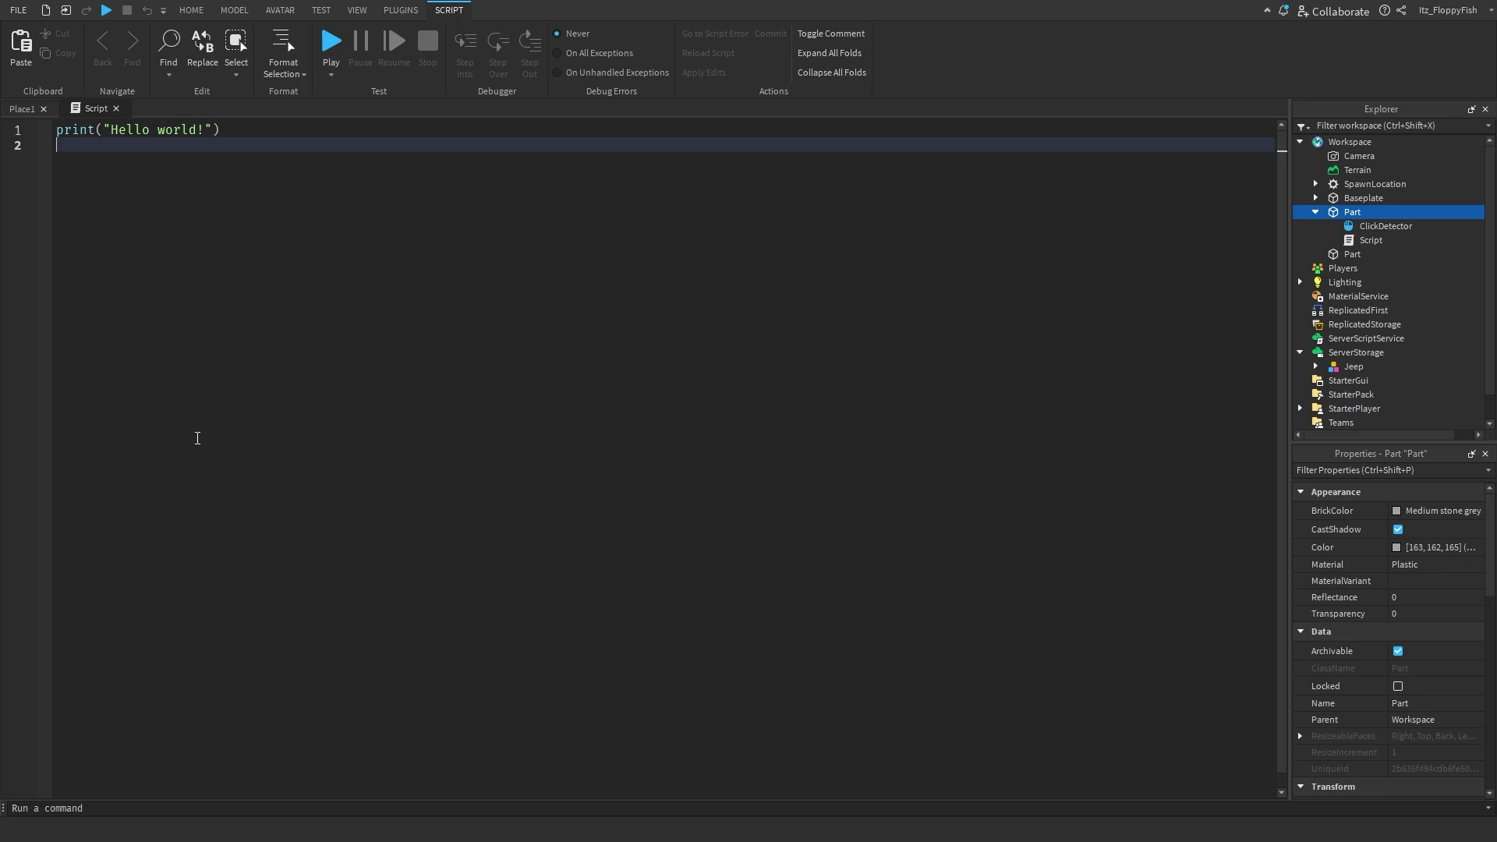
Replace the default code with a MouseClick script that clones ServerStorage.YourItemName into the Workspace, using a Debounce and a 5-second wait.
key(ctrl+a)
key(BackSpace)
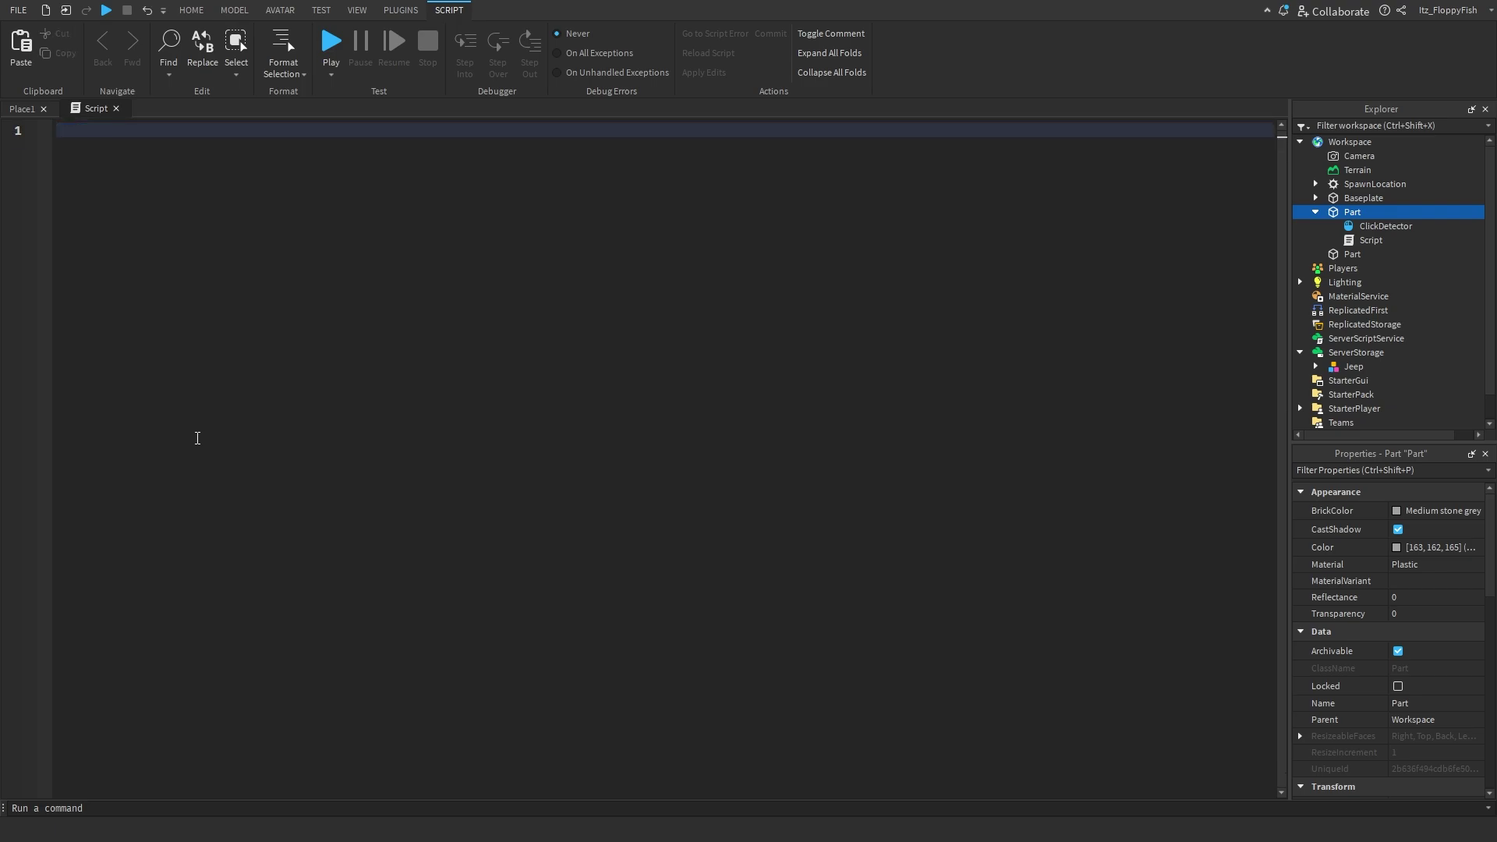
text(local ClickDecetor = script.Parent.ClickDetector local Item = game.ServerStorage.YourItemName -- Change YourItemName to whatever your item is called local Debounce = false  ClickDecetor.MouseClick:Connect(function() 	if not Debounce then 		Debounce = true 		local NewItem = Item:Clone() 		NewItem.Parent = game.Workspace 		wait(5) -- This is how long the button will be on cooldown for. 		Debounce = false 	end end))
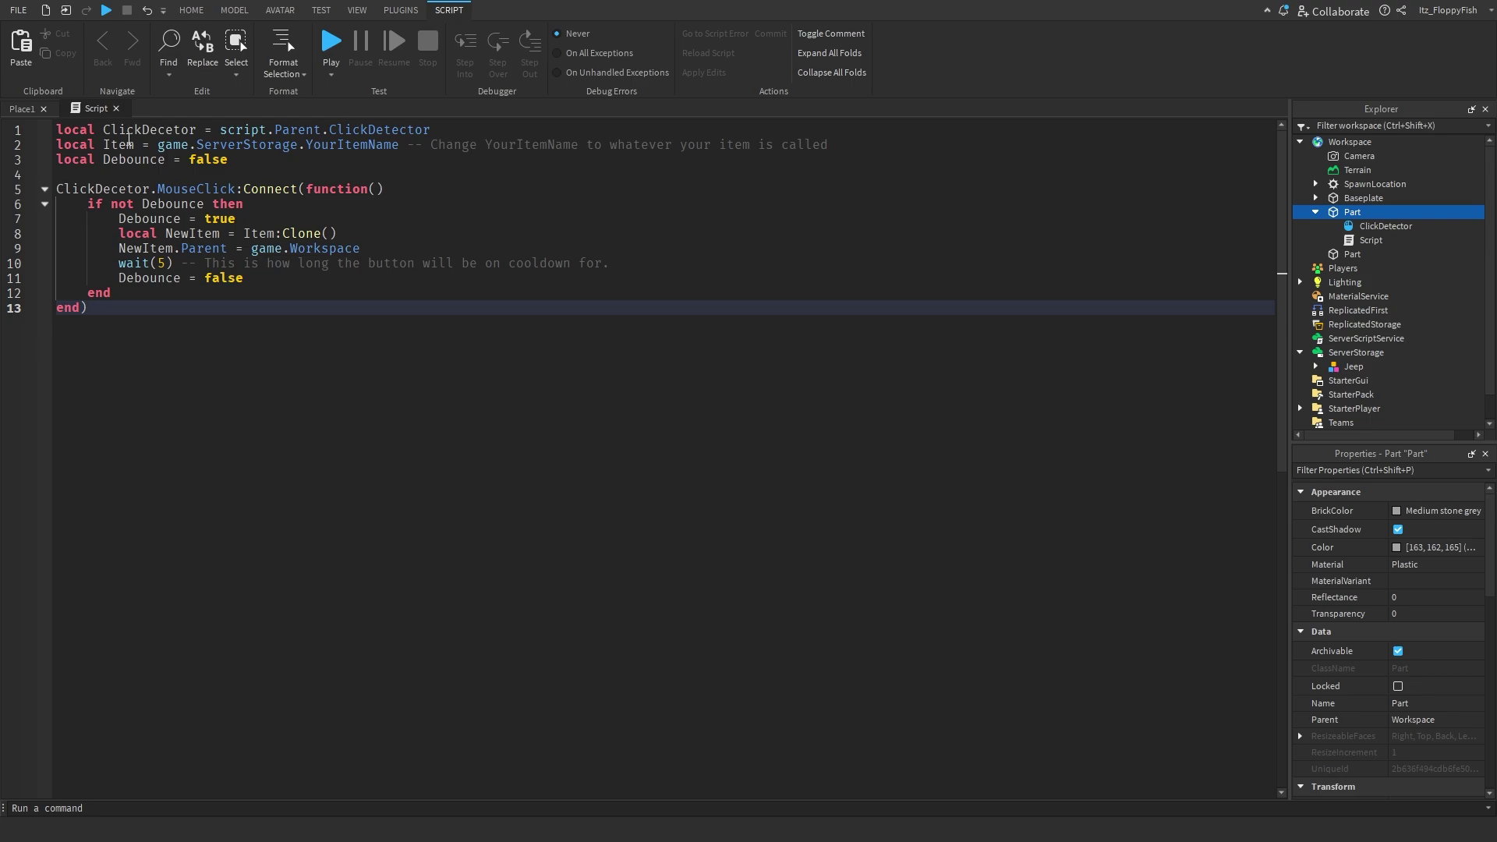
Examine how the script's first line, script.Parent.ClickDetector, maps to the Script, its parent Part and the ClickDetector in the hierarchy.
click(89, 130)
double_click(125, 130)
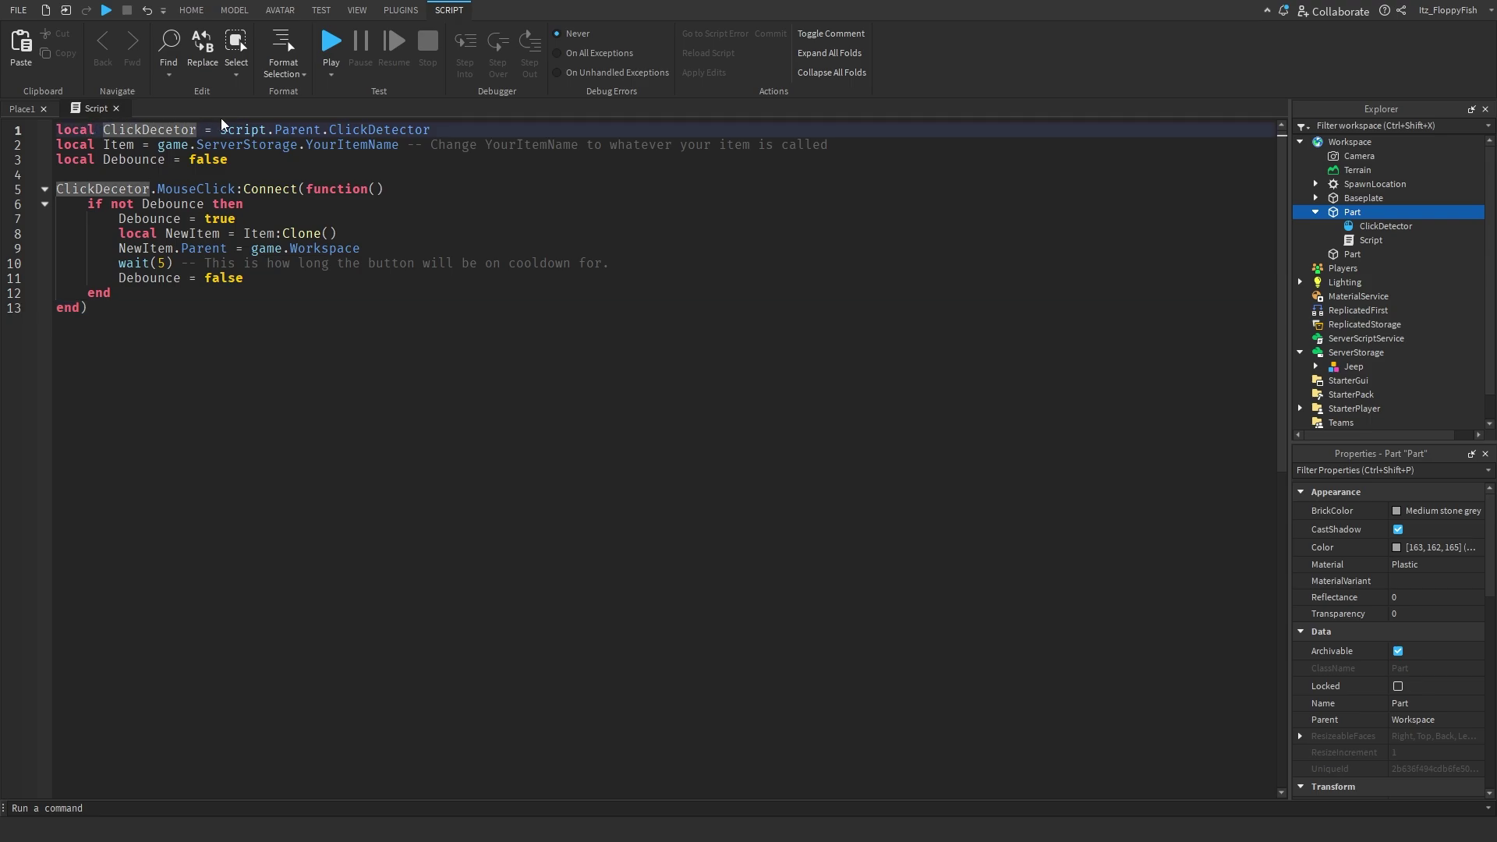
double_click(298, 130)
double_click(374, 129)
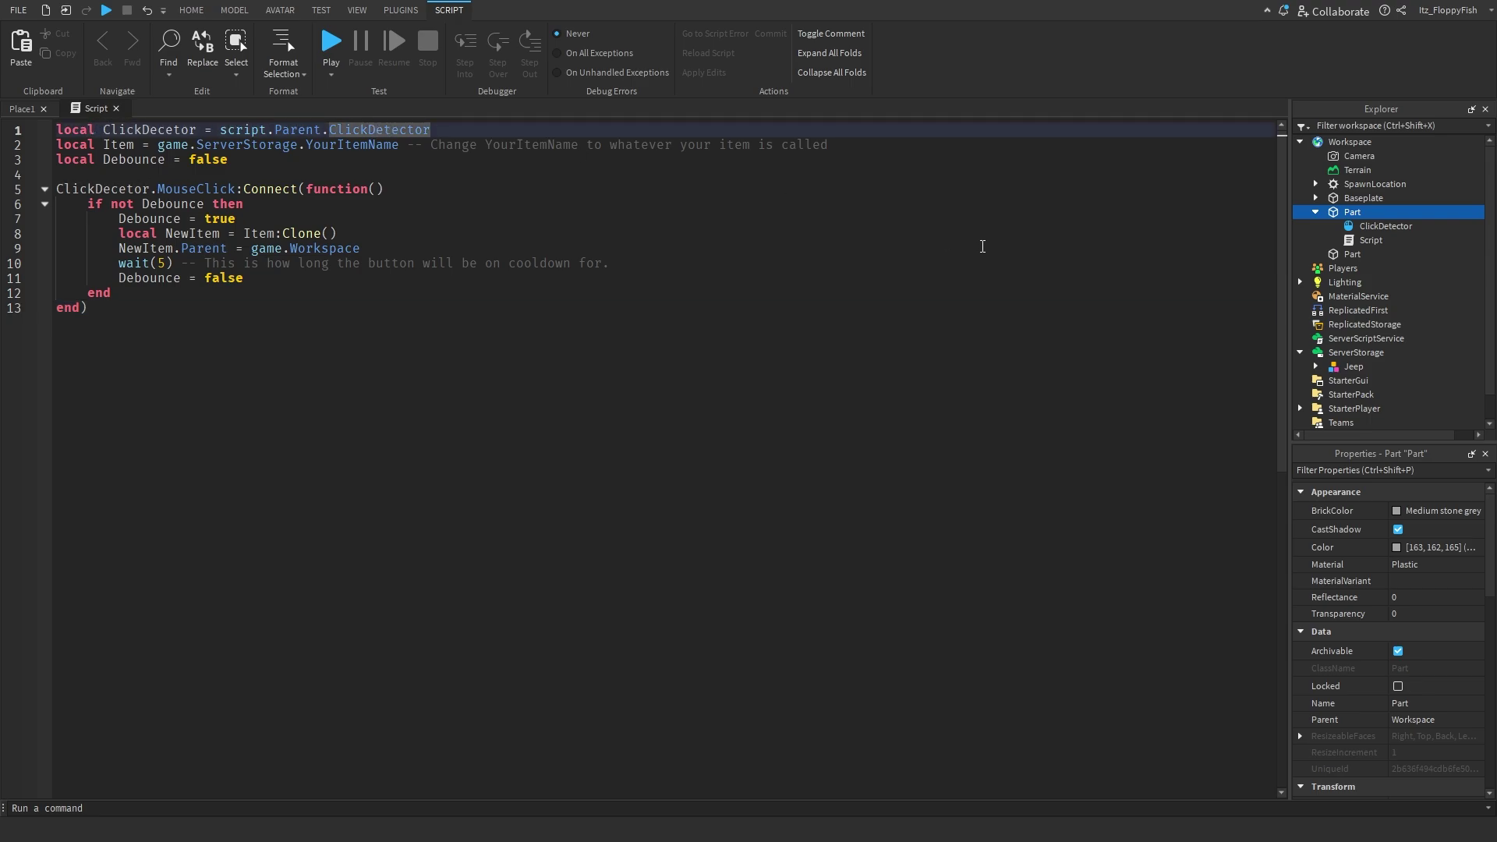
click(1372, 226)
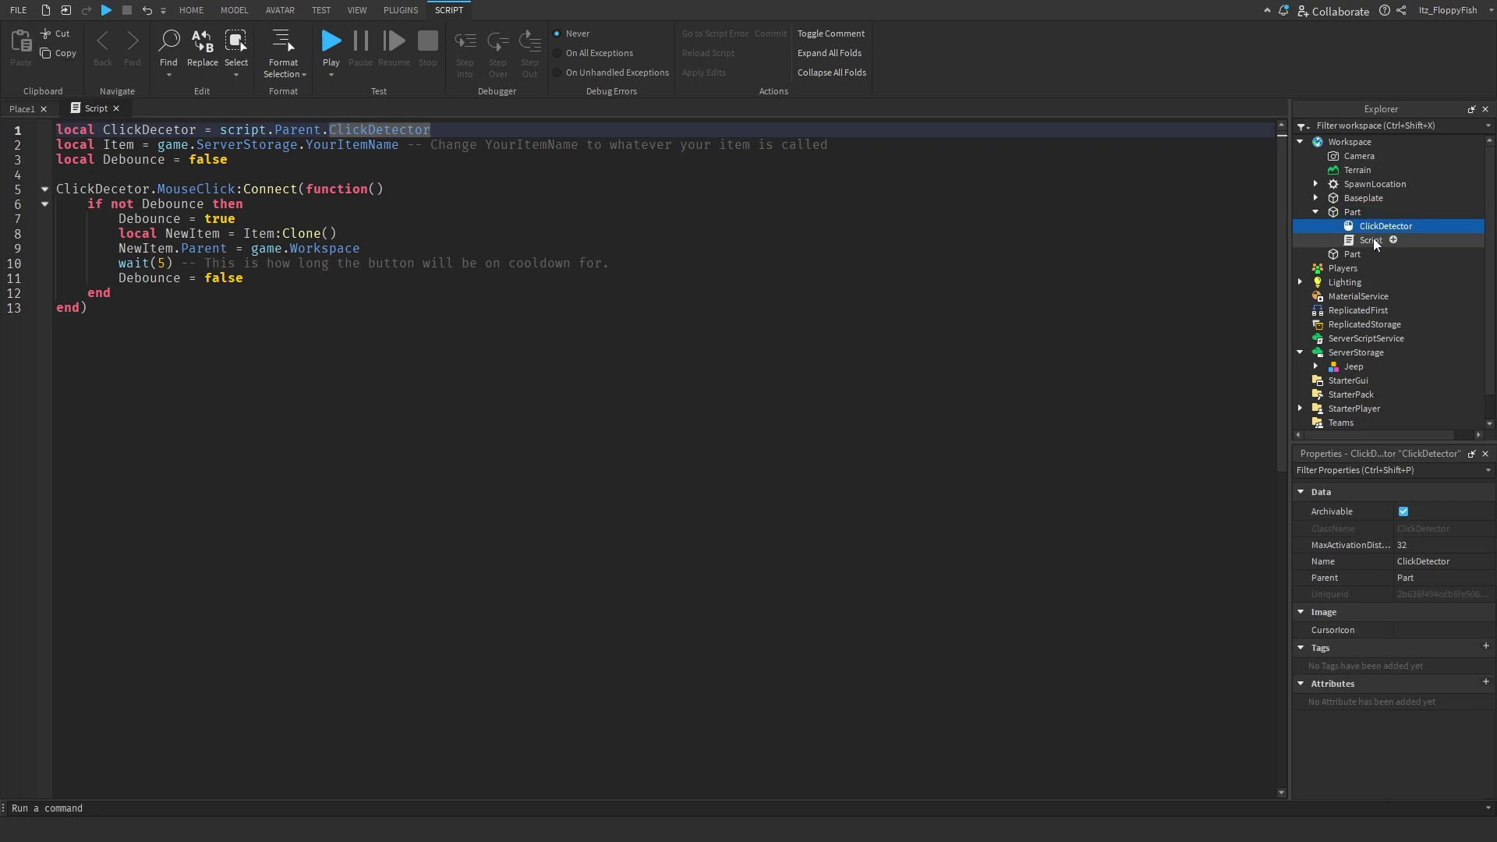
click(1369, 241)
click(1355, 211)
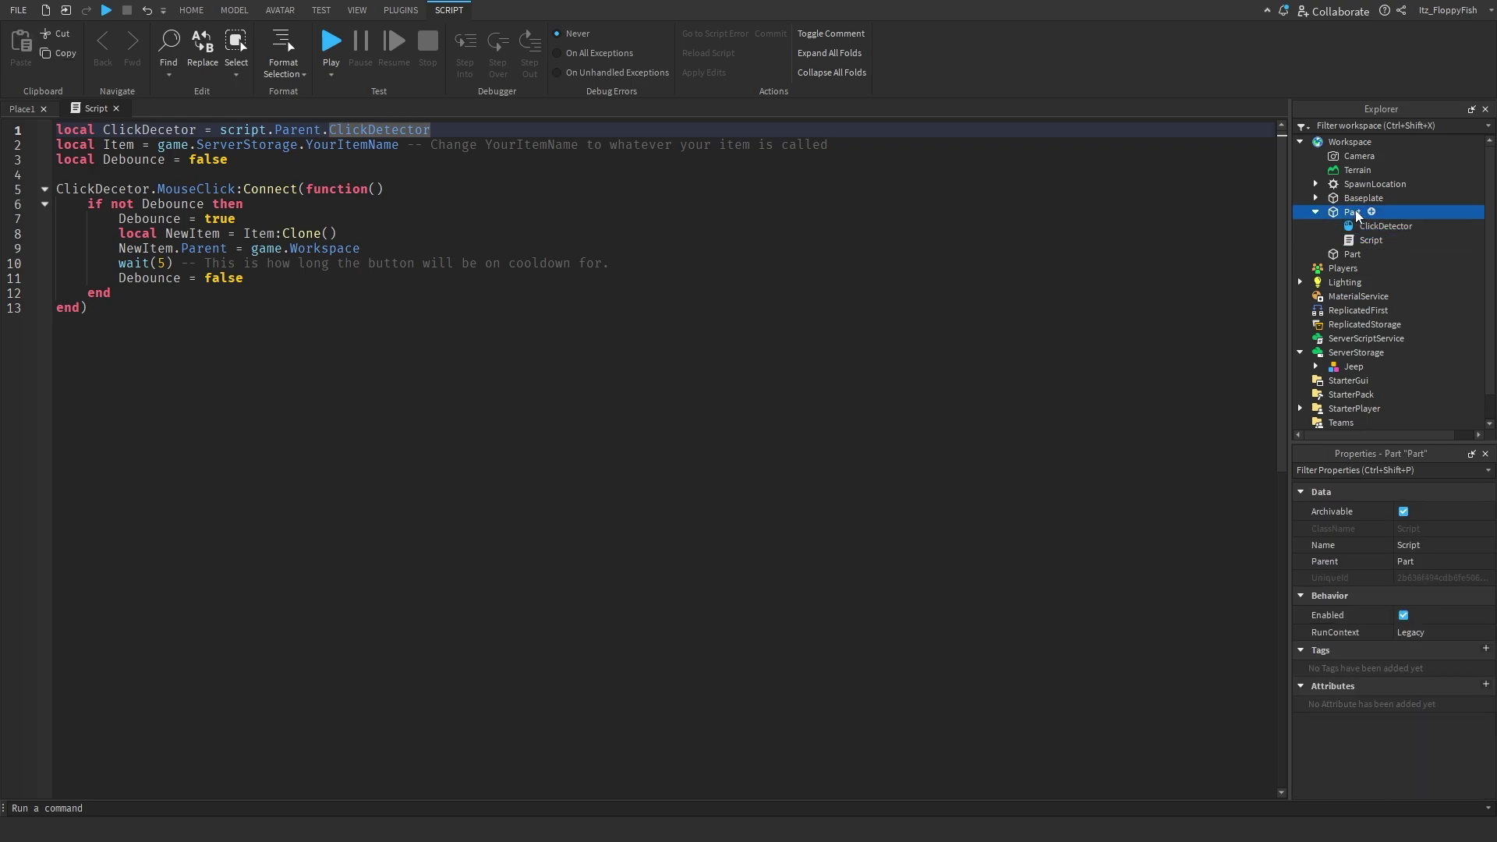
click(1372, 227)
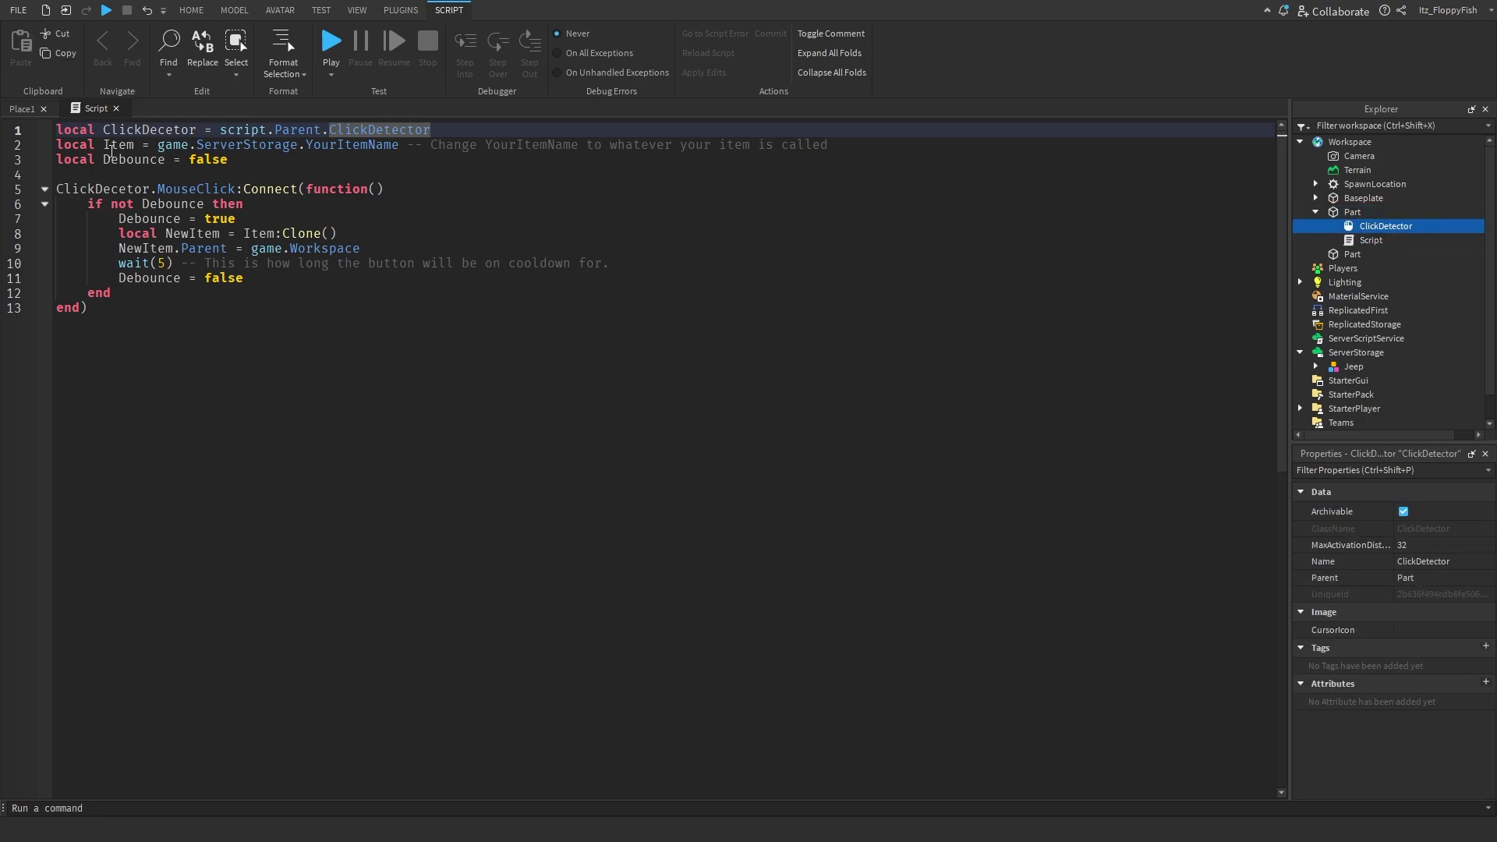
Replace the YourItemName placeholder in the script's Item line with Jeep, so it references game.ServerStorage.Jeep.
click(111, 146)
click(168, 145)
click(283, 146)
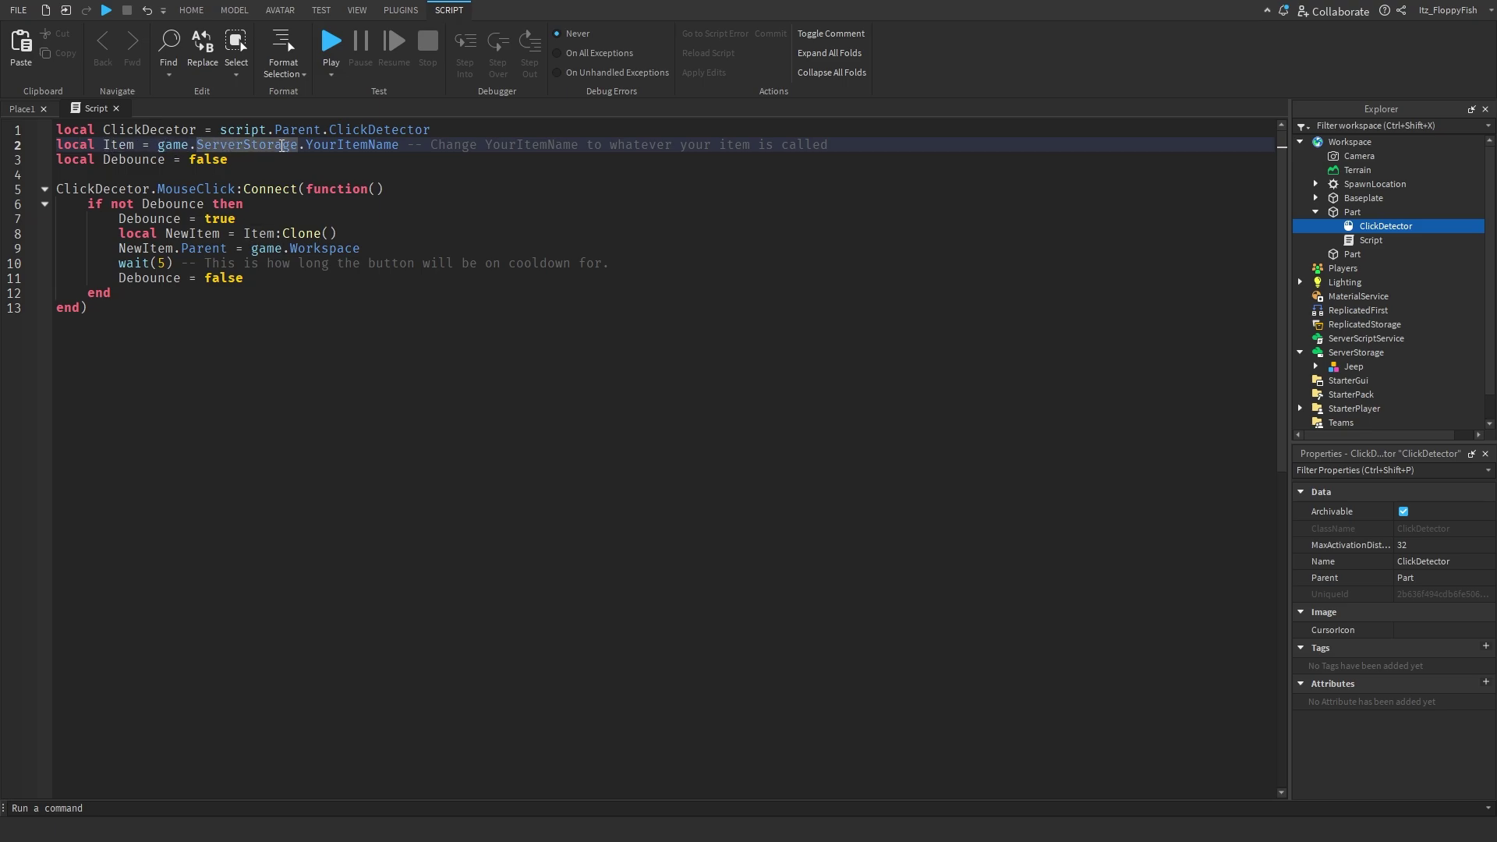
click(346, 145)
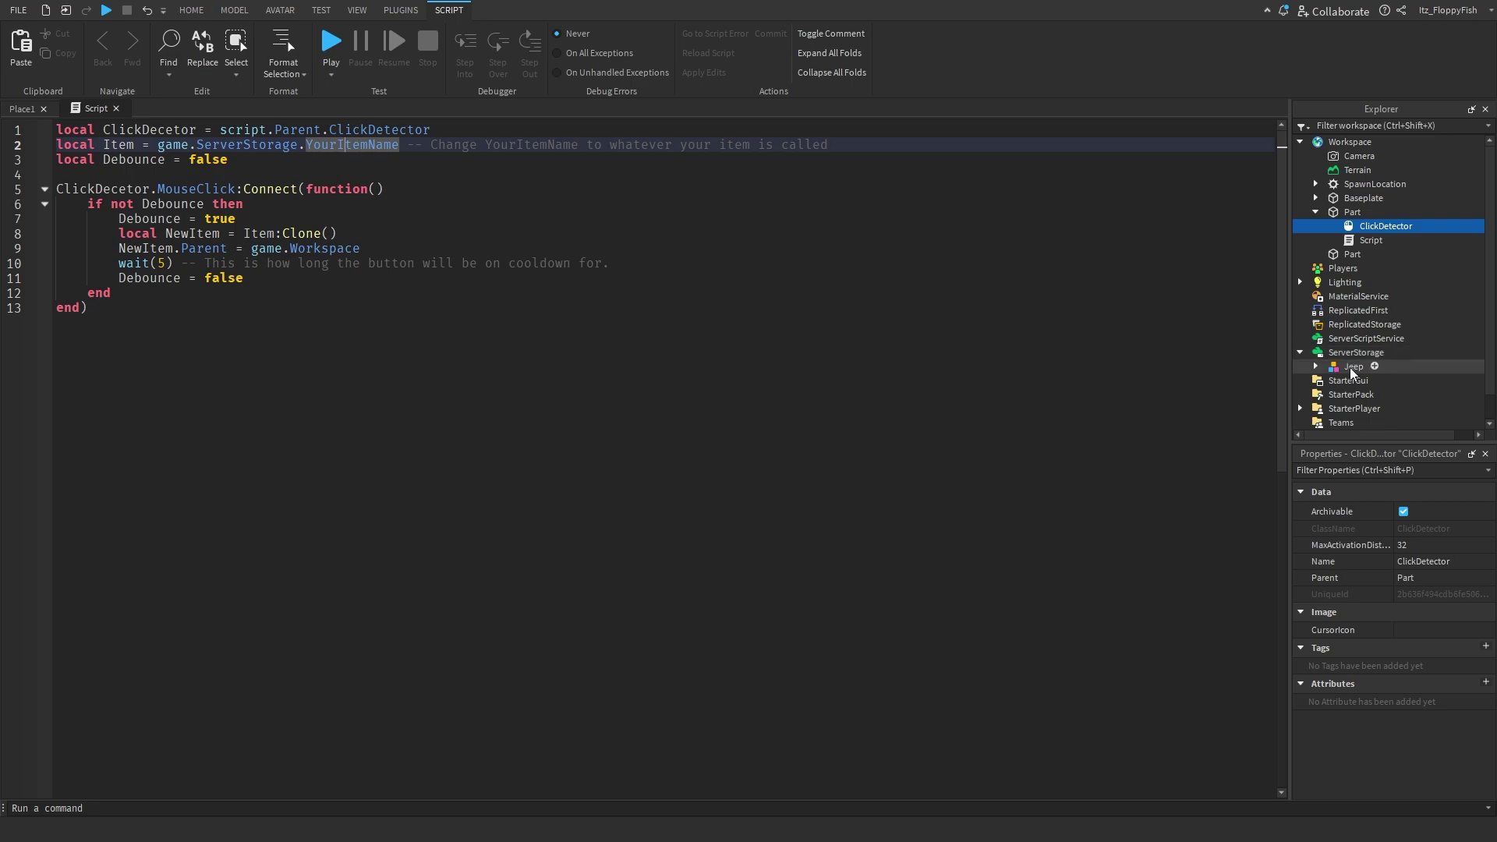
double_click(371, 145)
text(Jeep)
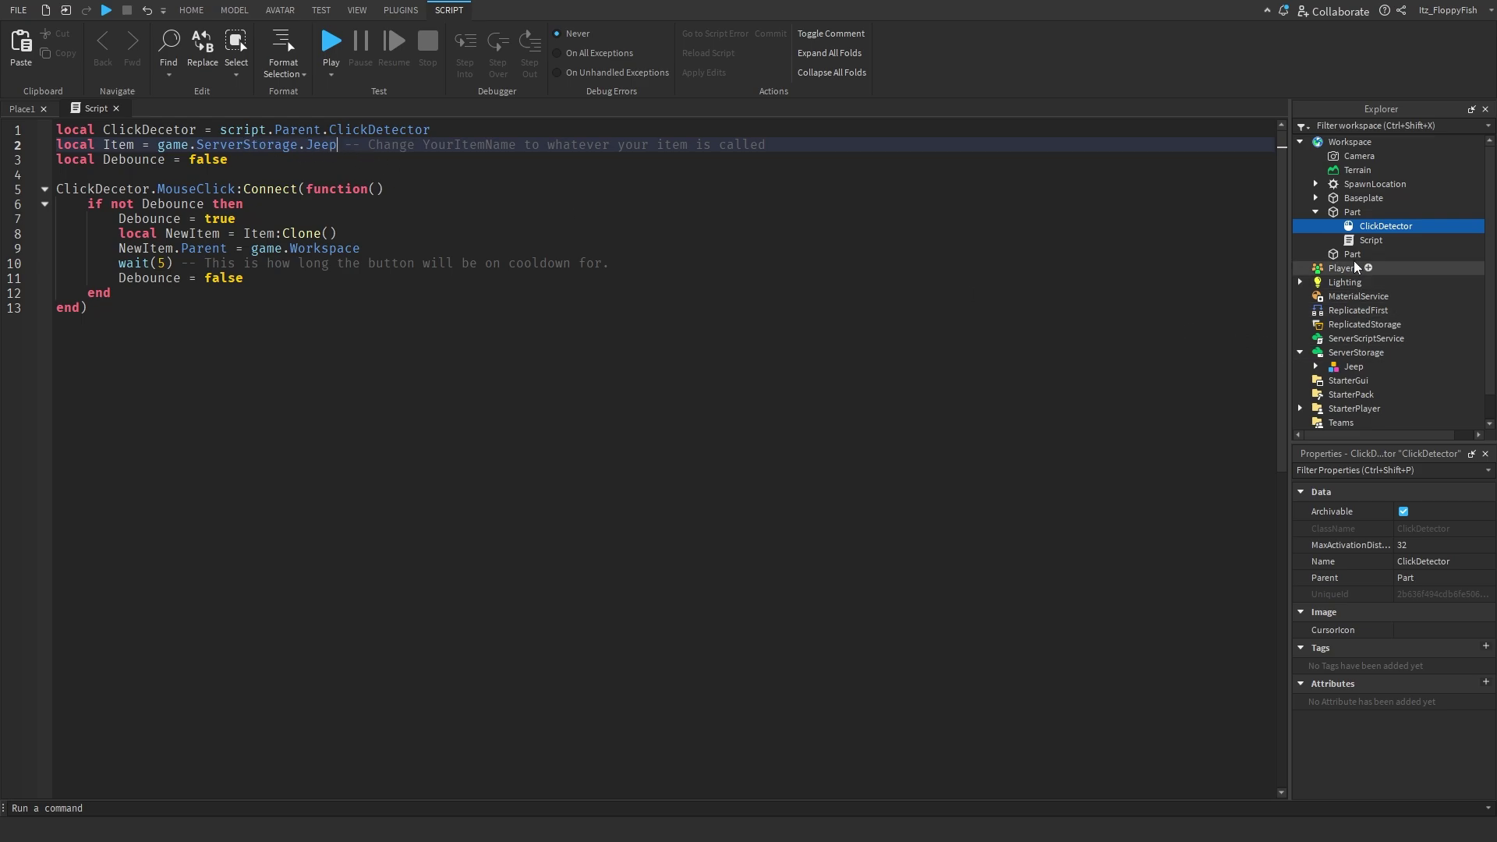
Rename the Jeep model in ServerStorage to Jeep1.
click(1350, 366)
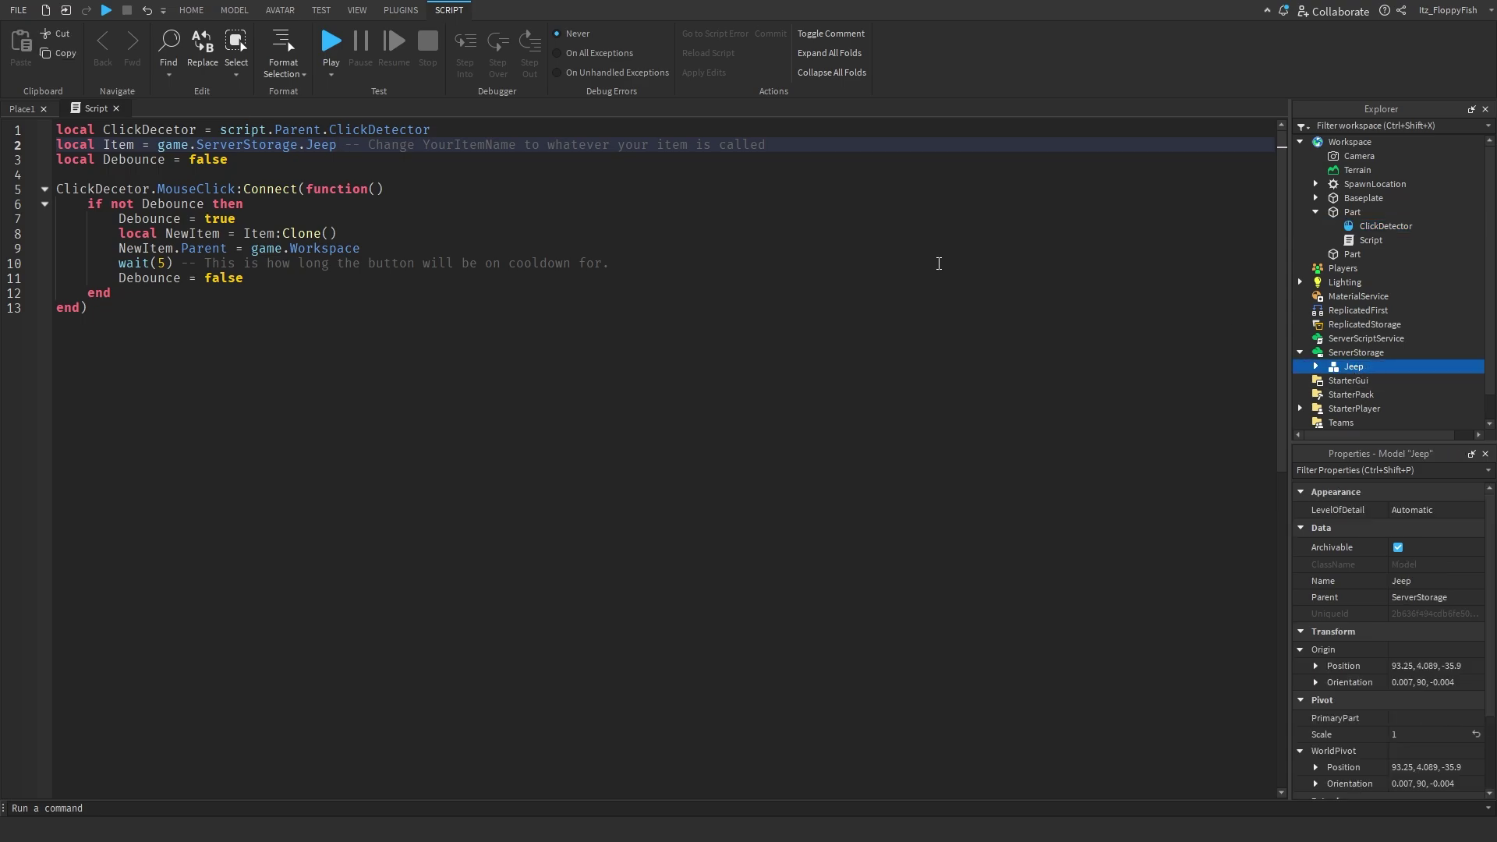
click(338, 145)
mouse_move(1363, 368)
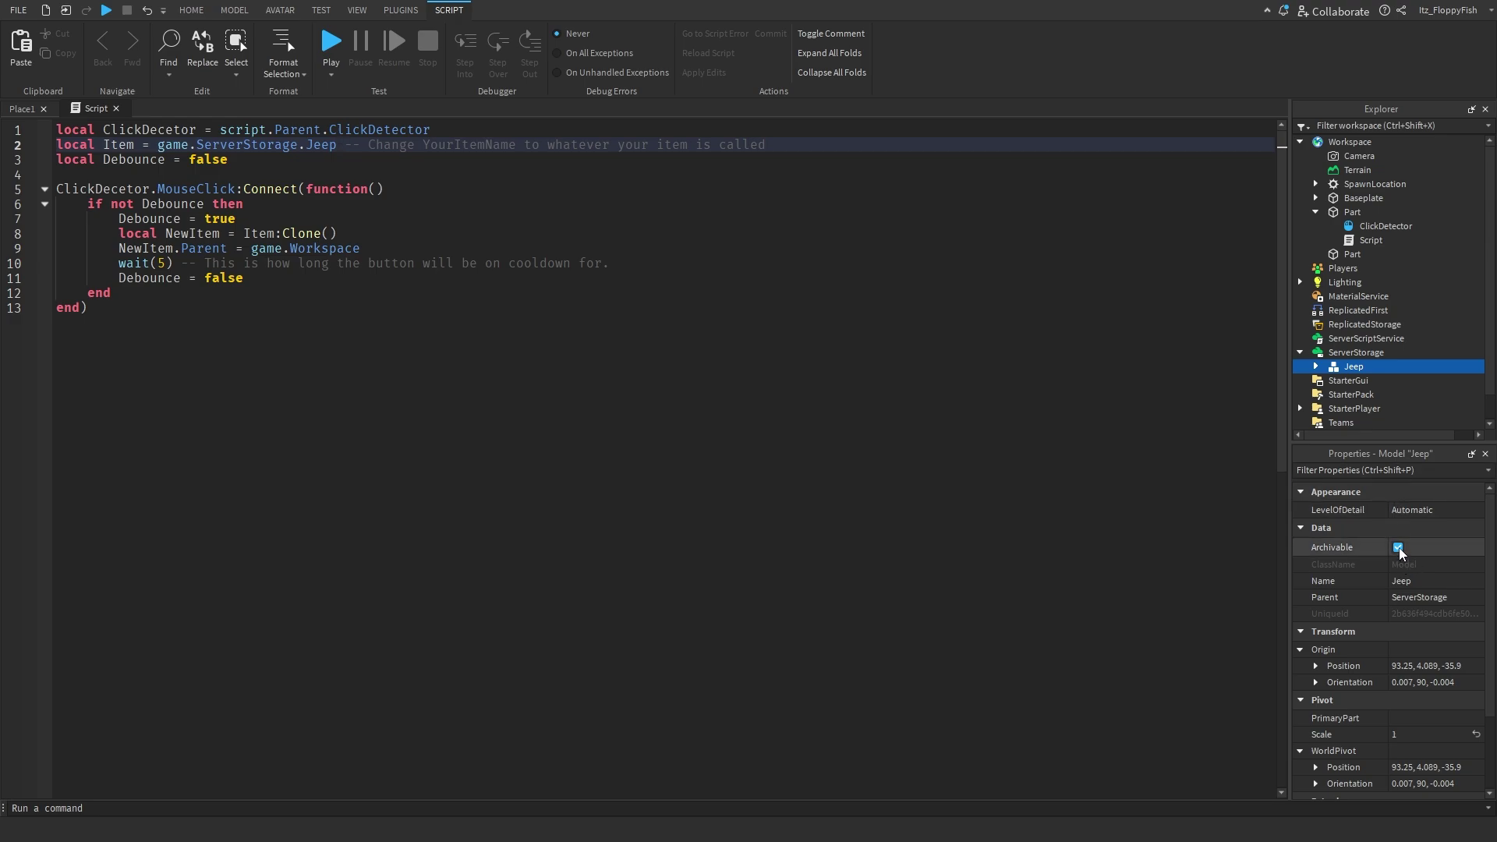
click(1411, 581)
text(1)
key(Return)
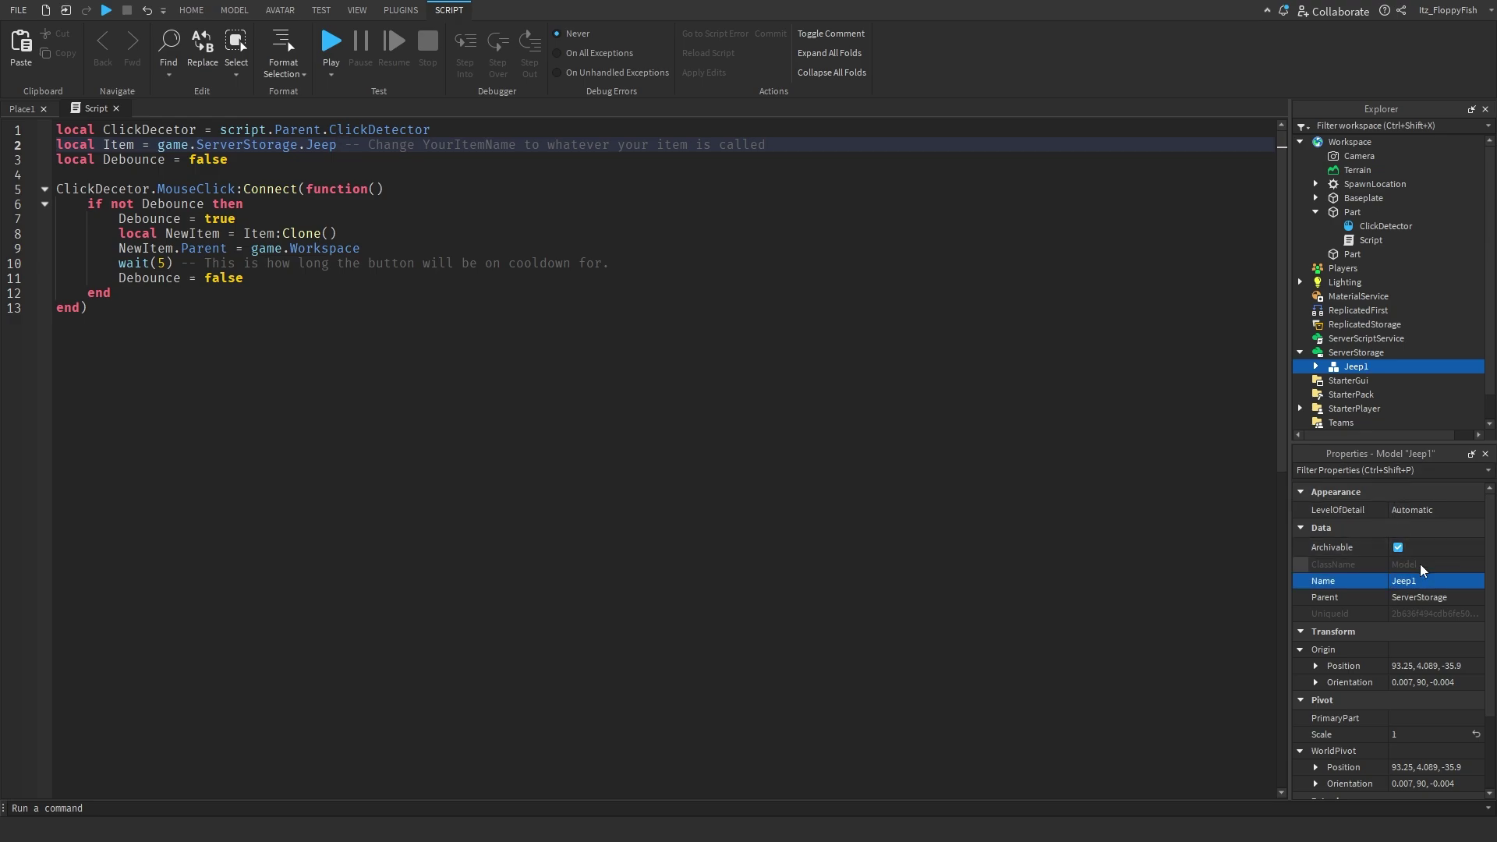
Undo the last edit and set the ServerStorage model's name back to Jeep.
key(ctrl+z)
click(809, 371)
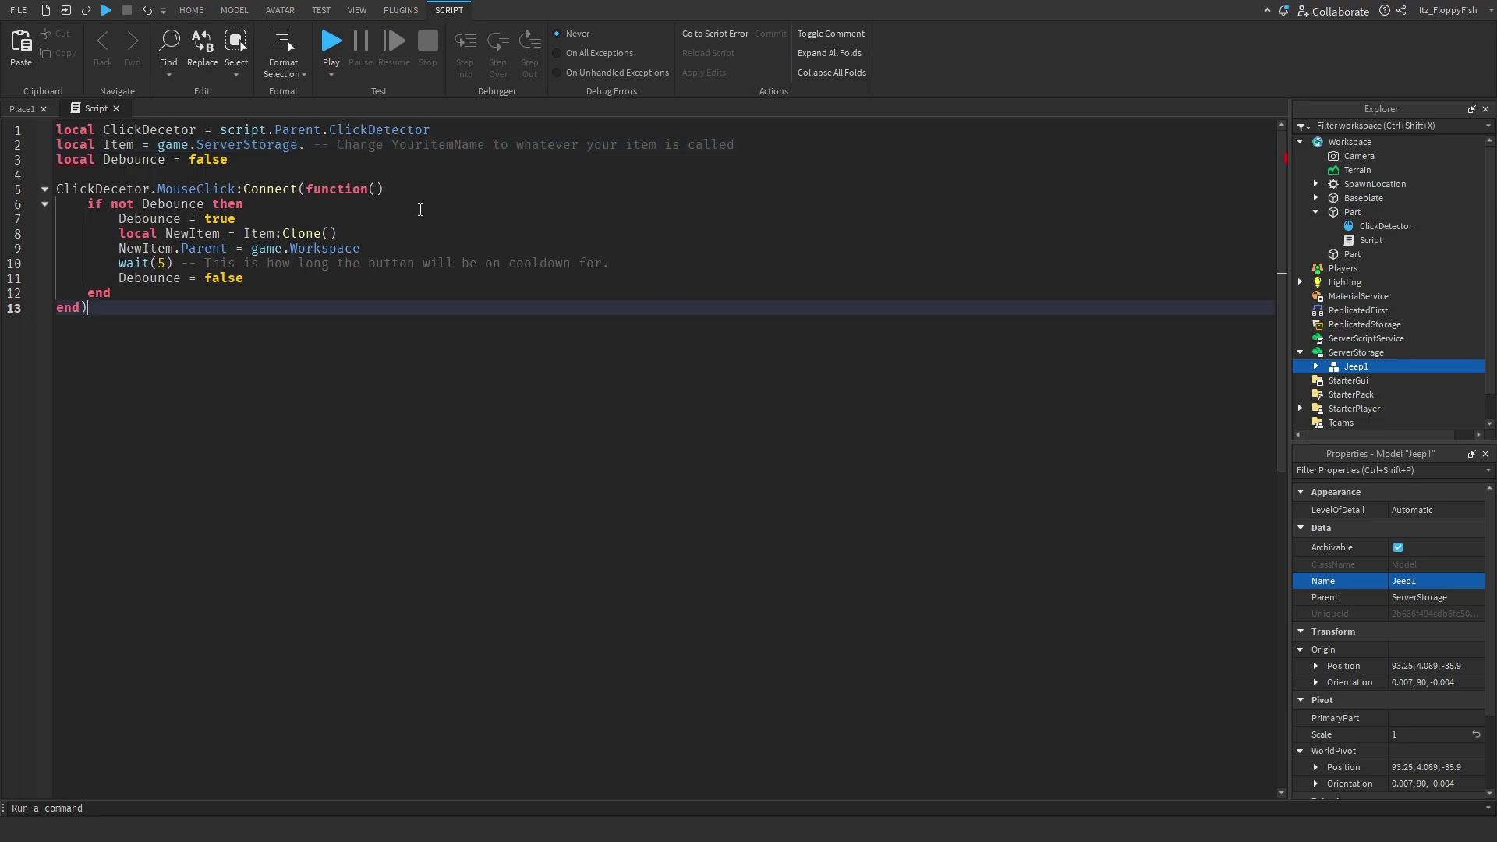
click(1456, 581)
text(Jeep)
key(Return)
Place the text cursor directly after "game.ServerStorage." in the script's Item line.
click(305, 145)
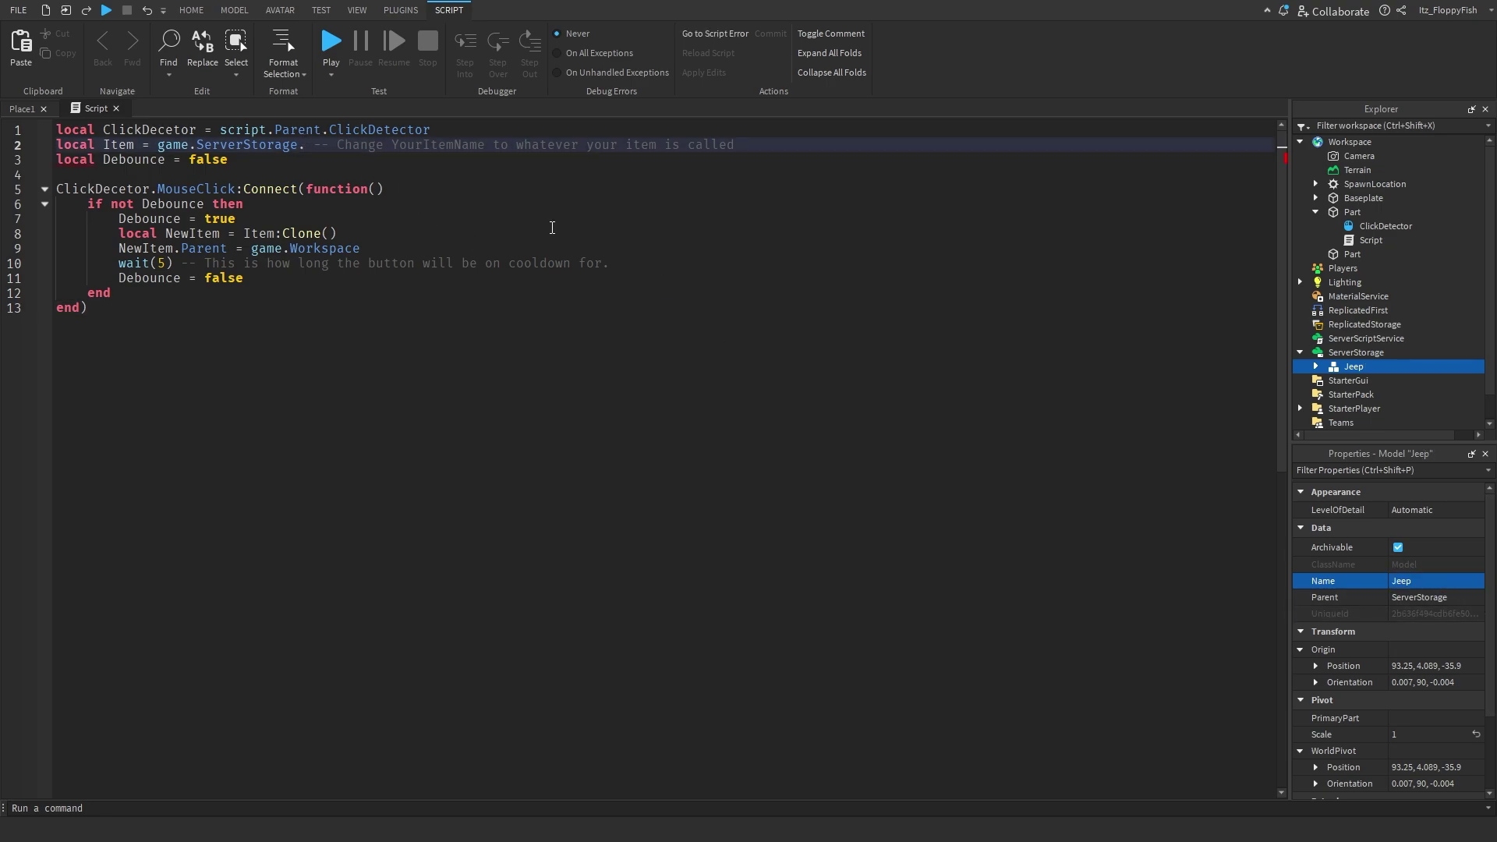